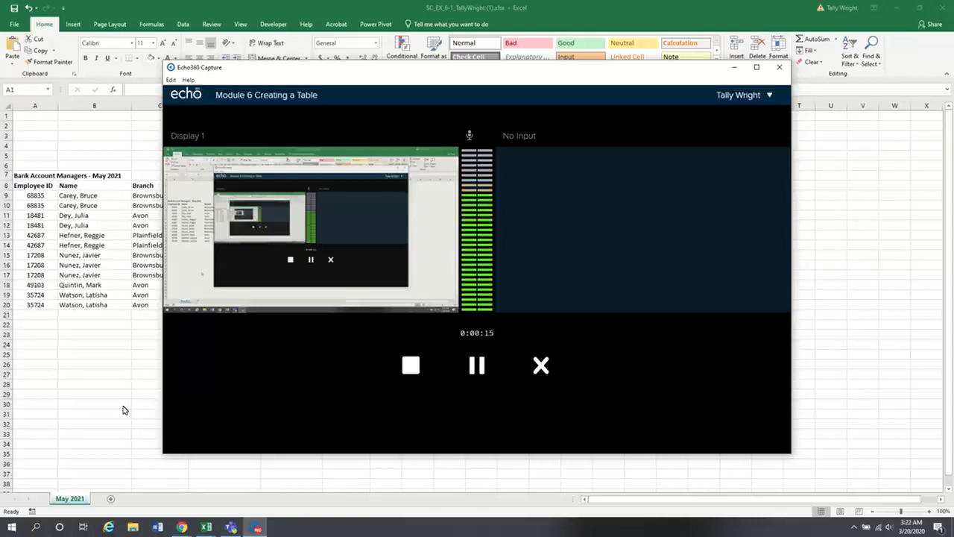
- Format the account managers data in A8:F20, including its header row, as a table with a blue banded Medium style
{"action": "left_click", "coordinate": [123, 406]}
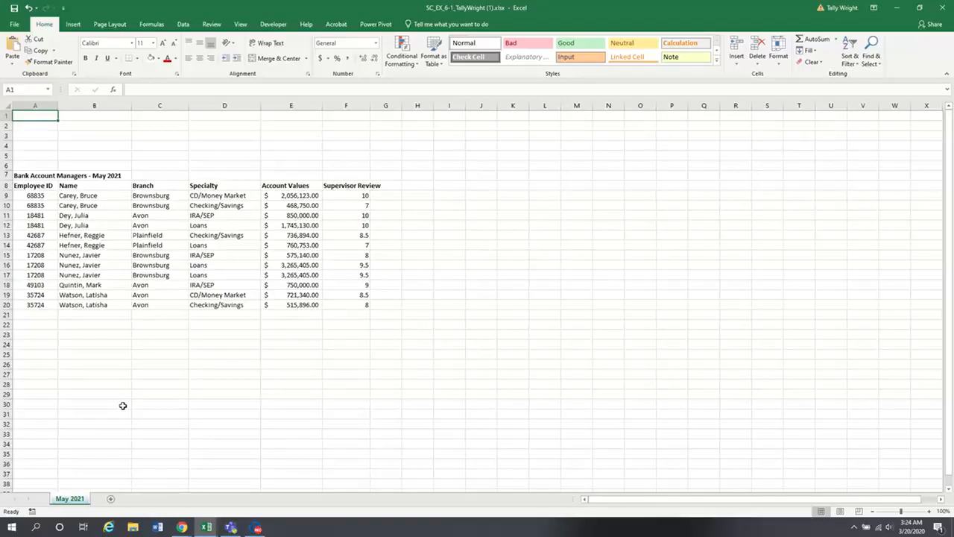
{"action": "left_click", "coordinate": [30, 187]}
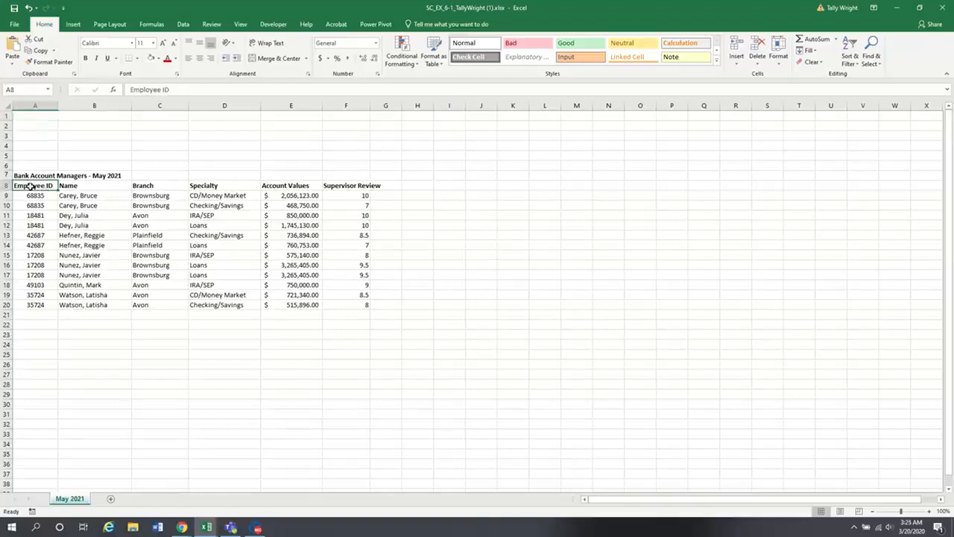
{"action": "mouse_move", "coordinate": [30, 187]}
{"action": "left_mouse_down"}
{"action": "mouse_move", "coordinate": [262, 256]}
{"action": "mouse_move", "coordinate": [344, 301]}
{"action": "left_mouse_up"}
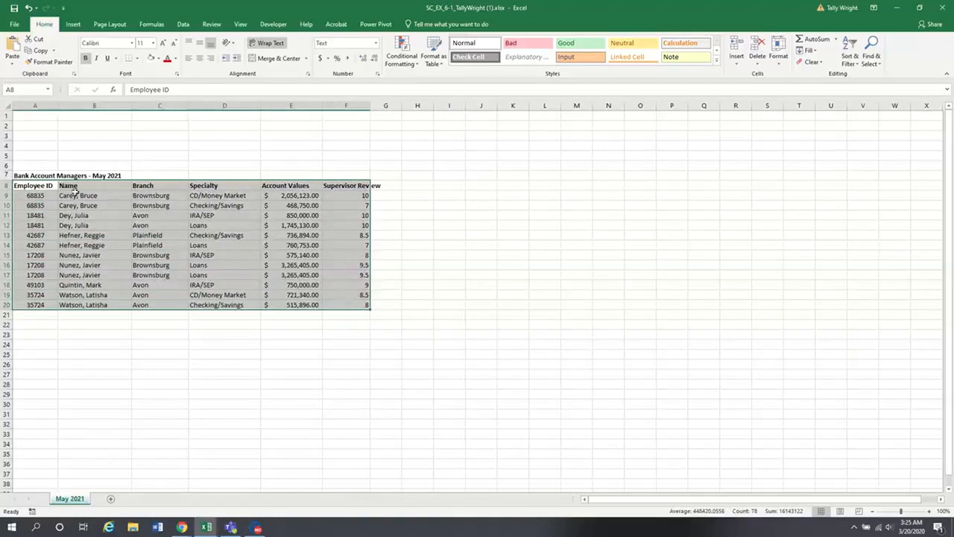
{"action": "left_click", "coordinate": [437, 66]}
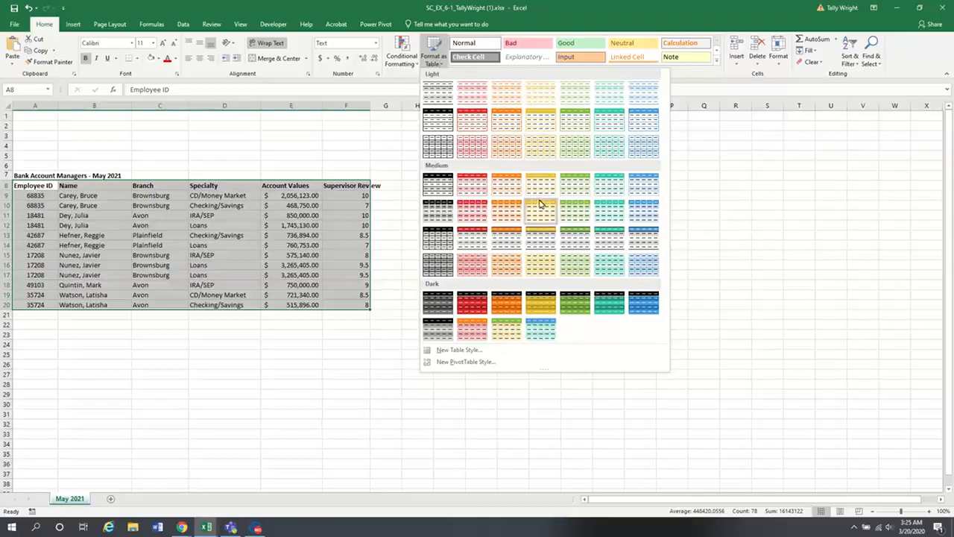
{"action": "left_click", "coordinate": [642, 213]}
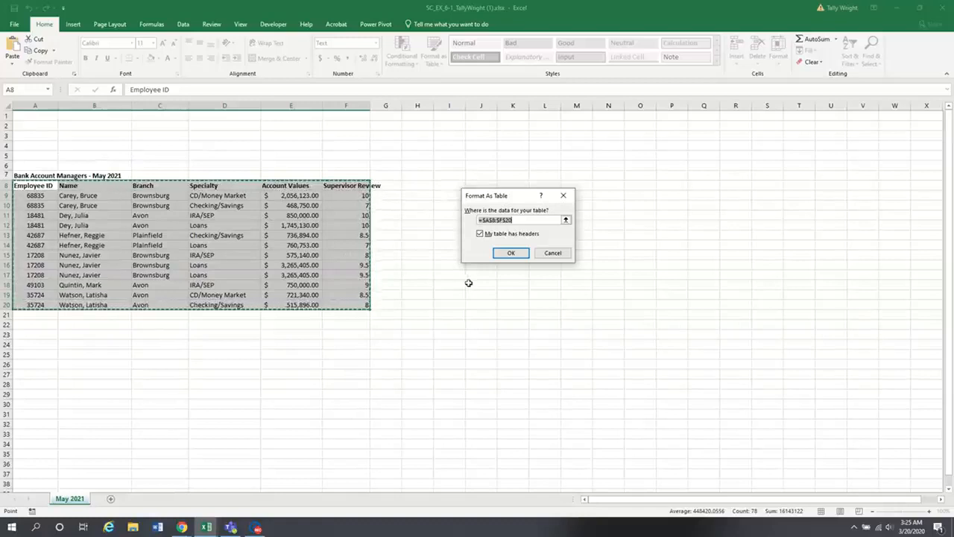
{"action": "left_click", "coordinate": [510, 254]}
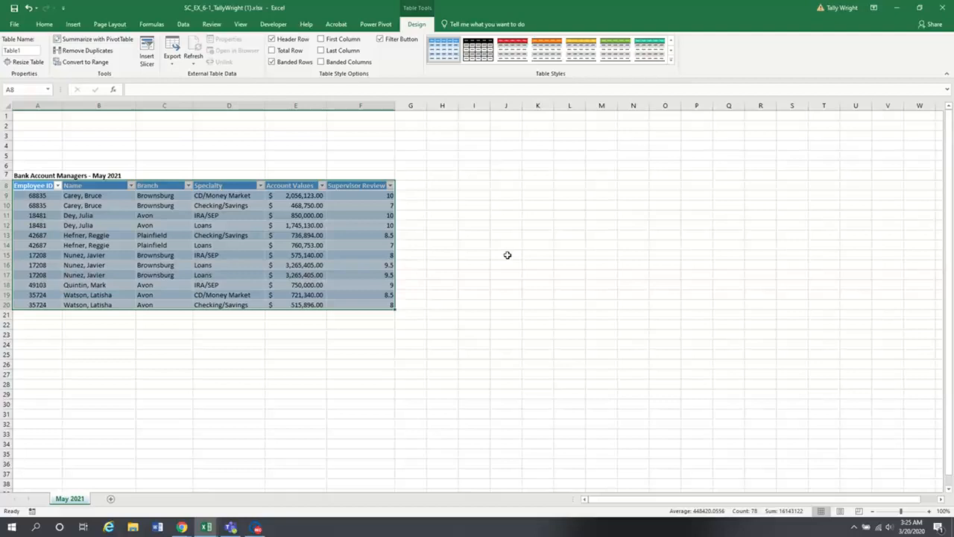
{"action": "left_click", "coordinate": [505, 244]}
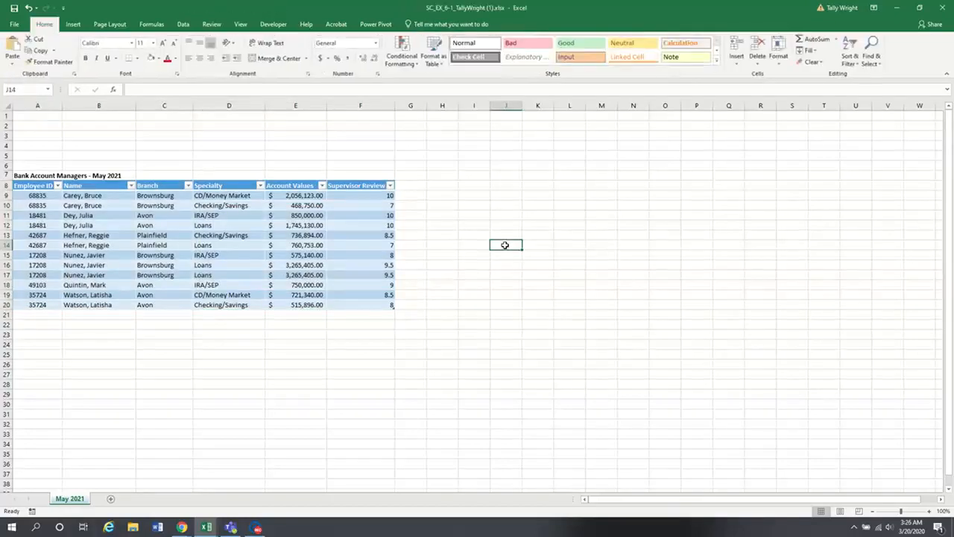
{"action": "left_click", "coordinate": [58, 185]}
{"action": "left_click", "coordinate": [59, 186]}
- Narrow the Supervisor Review column, wrap its header text, and make row 8 tall enough for two lines
{"action": "left_click_drag", "start_coordinate": [395, 107], "coordinate": [375, 113]}
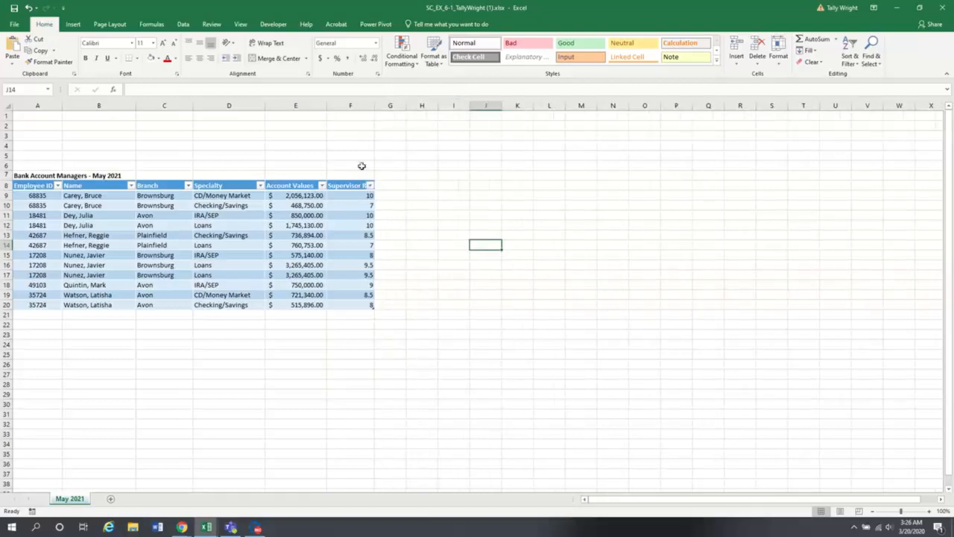
{"action": "left_click", "coordinate": [350, 184]}
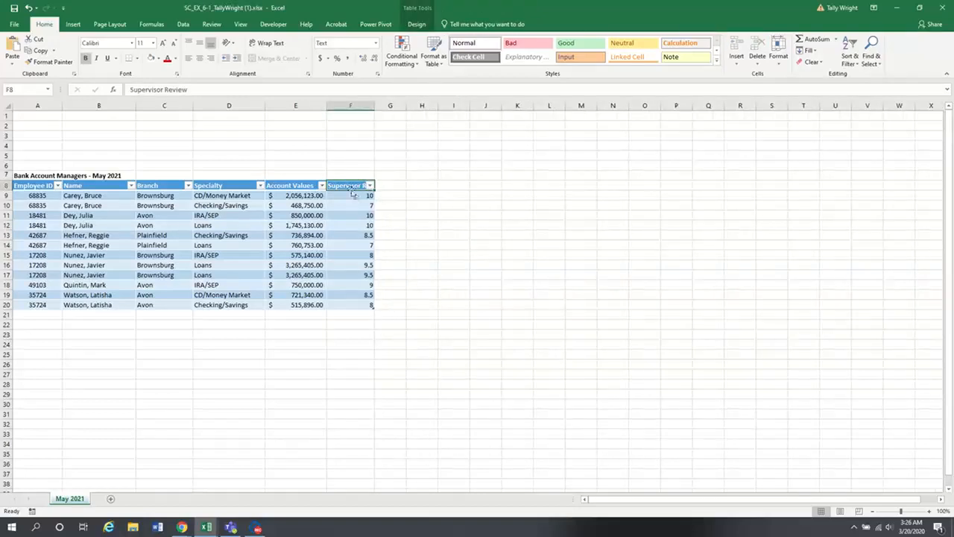
{"action": "left_click", "coordinate": [276, 43]}
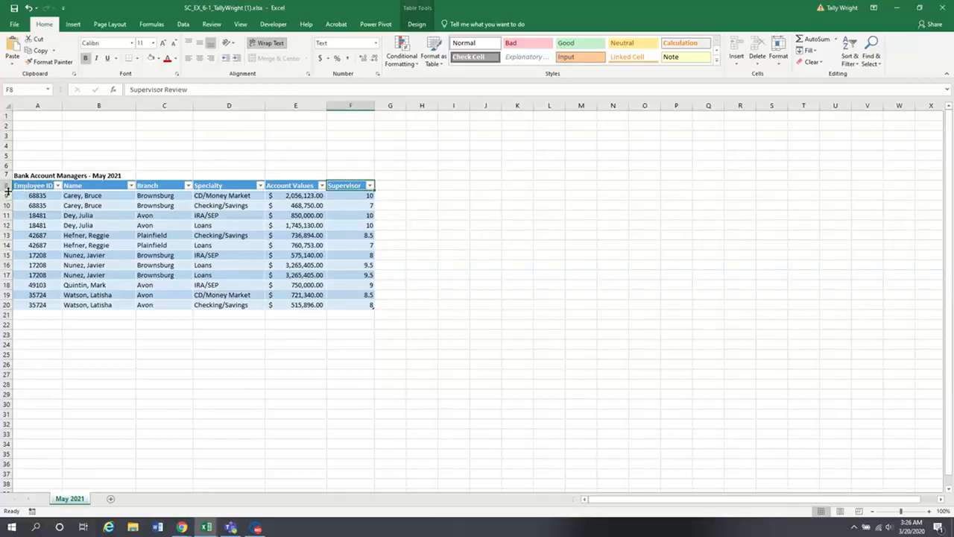
{"action": "left_click_drag", "start_coordinate": [7, 190], "coordinate": [5, 200]}
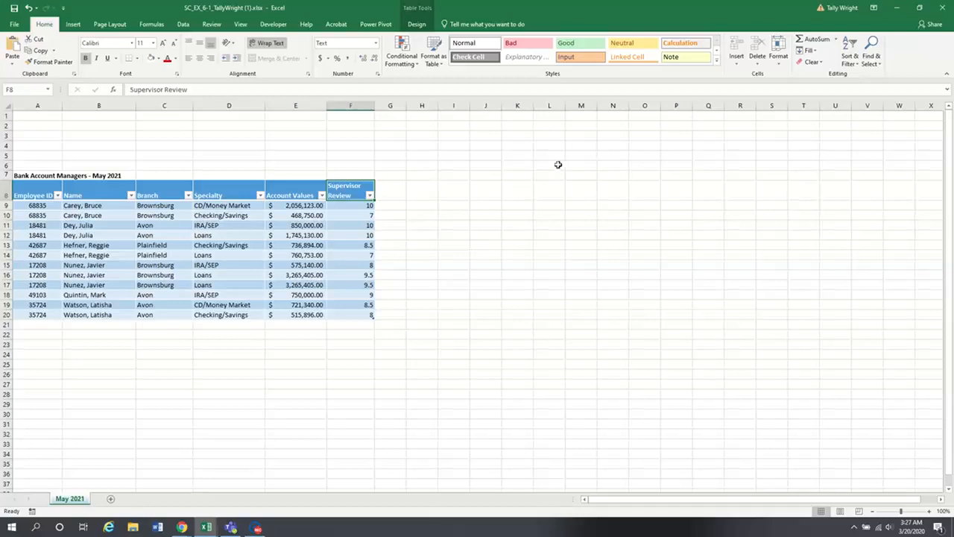
{"action": "left_click", "coordinate": [130, 195]}
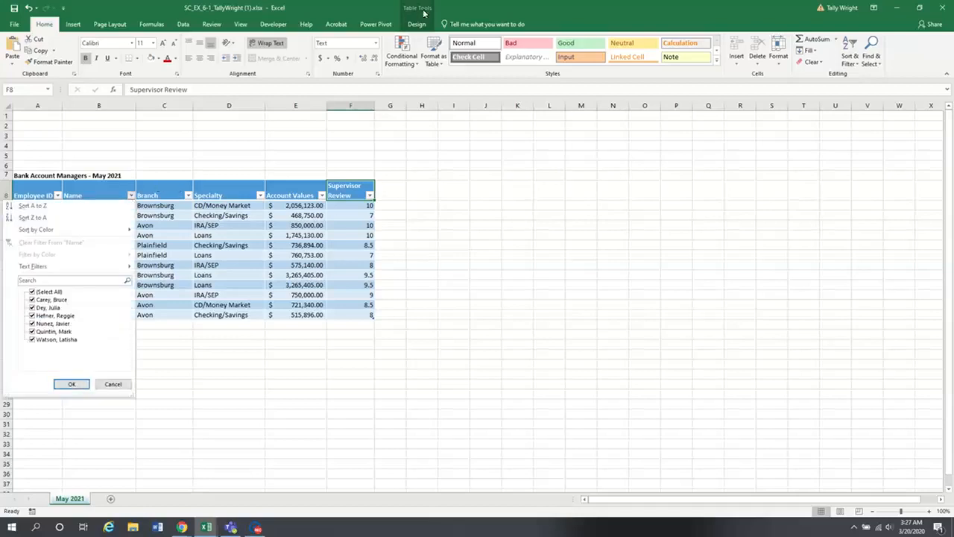
{"action": "left_click", "coordinate": [321, 132]}
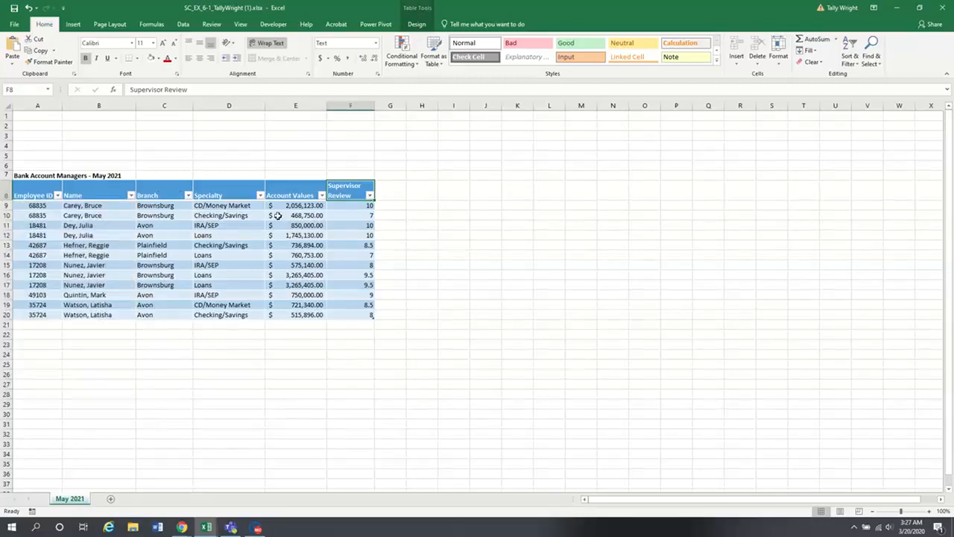
- Rename the table as Managers
{"action": "left_click", "coordinate": [222, 225]}
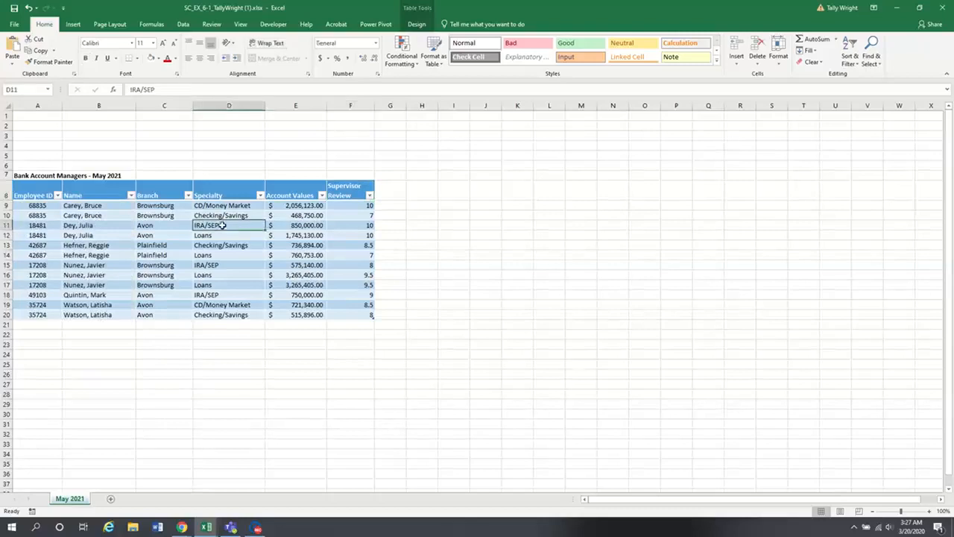
{"action": "left_click", "coordinate": [418, 24]}
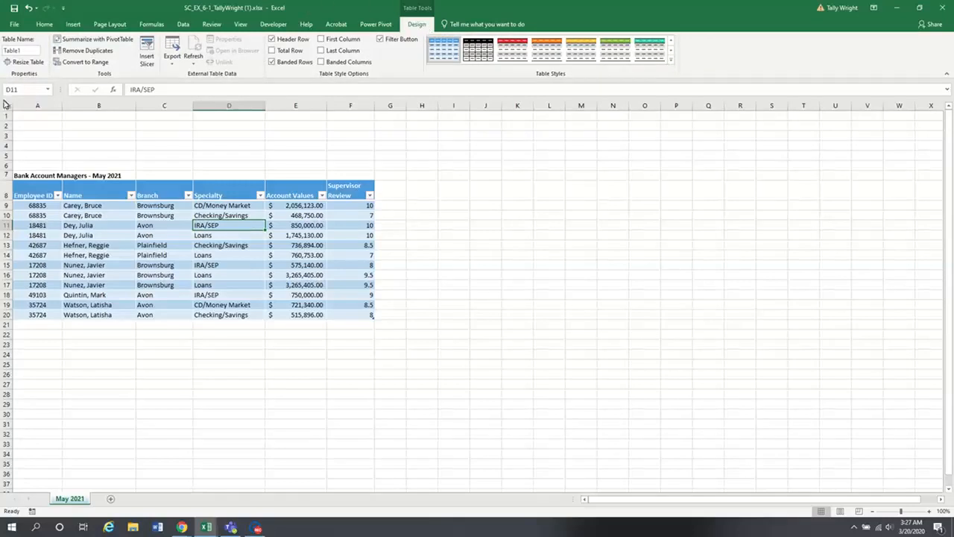
{"action": "left_click", "coordinate": [30, 50]}
{"action": "type", "text": "Ma"}
{"action": "key", "text": "BackSpace"}
{"action": "type", "text": "N"}
{"action": "key", "text": "BackSpace"}
{"action": "type", "text": "anagers"}
{"action": "left_click", "coordinate": [60, 294]}
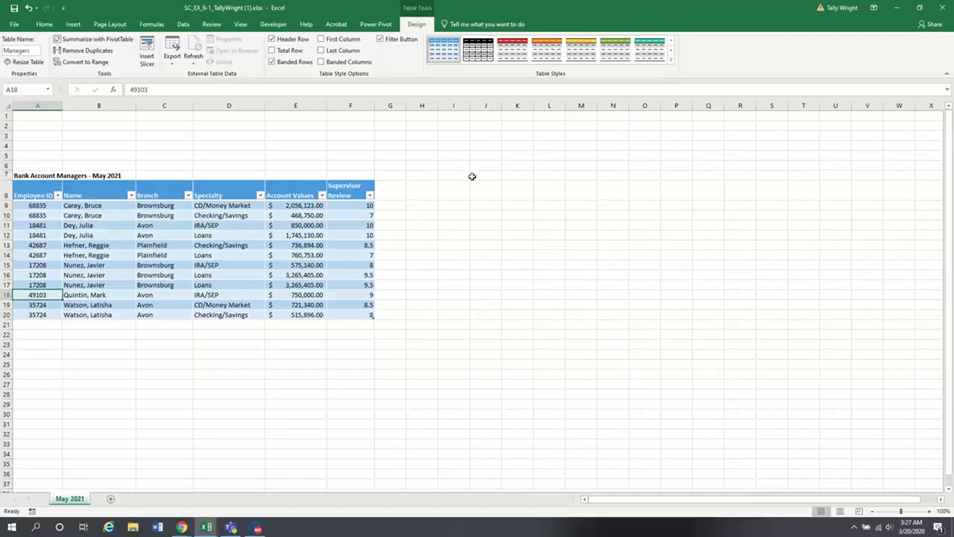
- Remove duplicate records from the Managers table, comparing all columns
{"action": "left_click", "coordinate": [98, 54]}
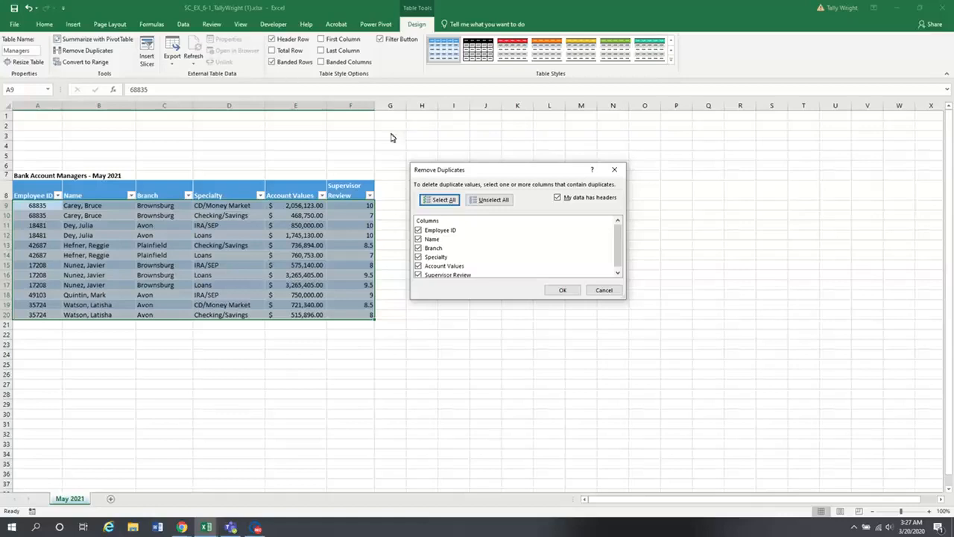
{"action": "left_click", "coordinate": [440, 202]}
{"action": "left_click", "coordinate": [566, 290]}
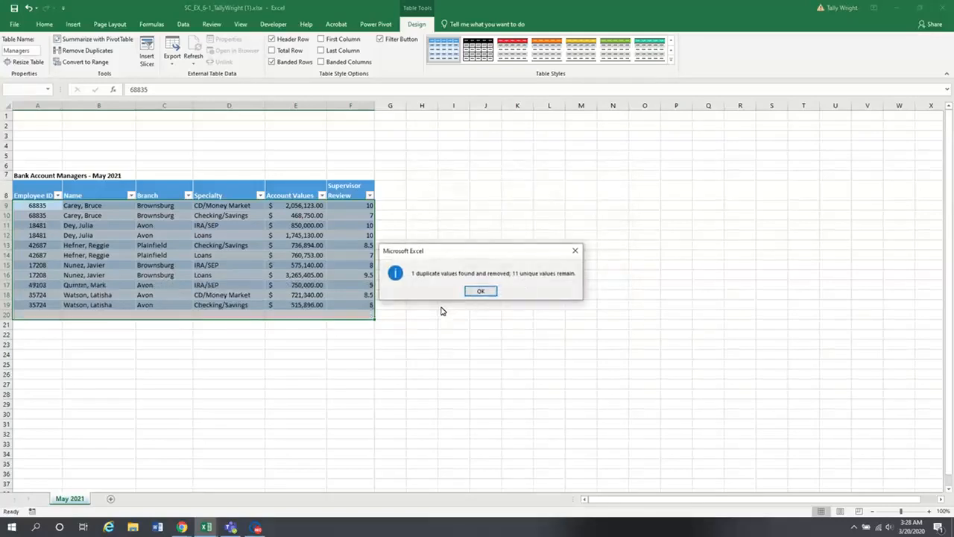
{"action": "left_click", "coordinate": [482, 291]}
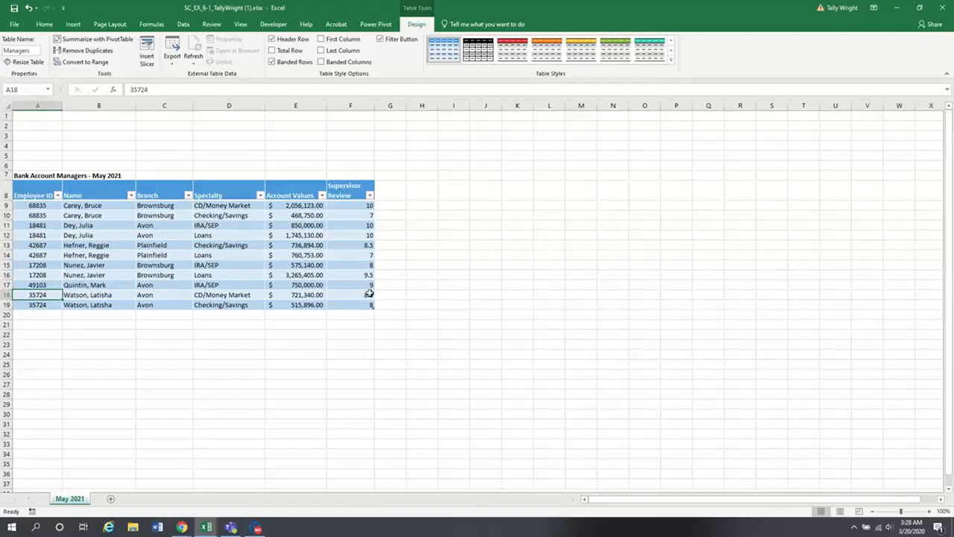
- Add a record in row 20 with the employee ID, the employee's name, branch Avon and specialty Loans
{"action": "left_click", "coordinate": [25, 316]}
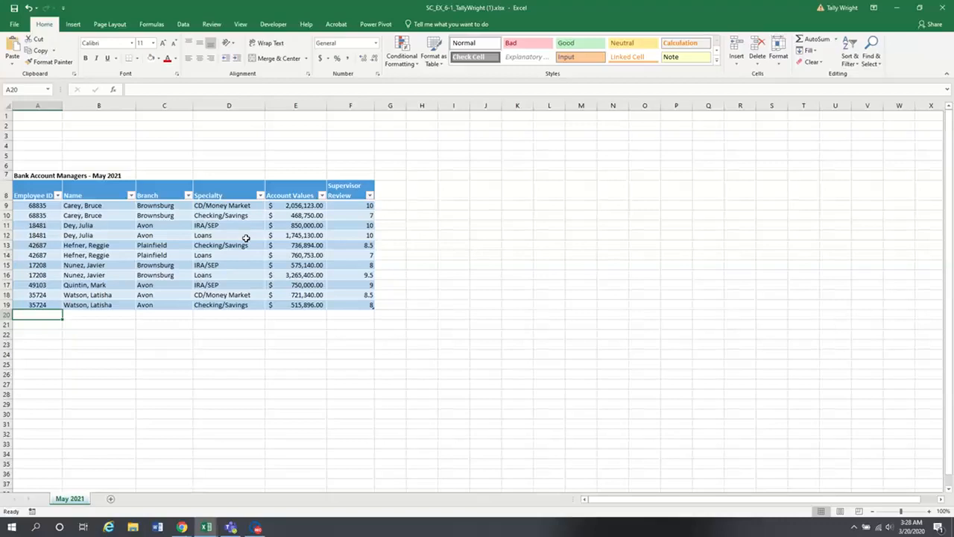
{"action": "type", "text": "491"}
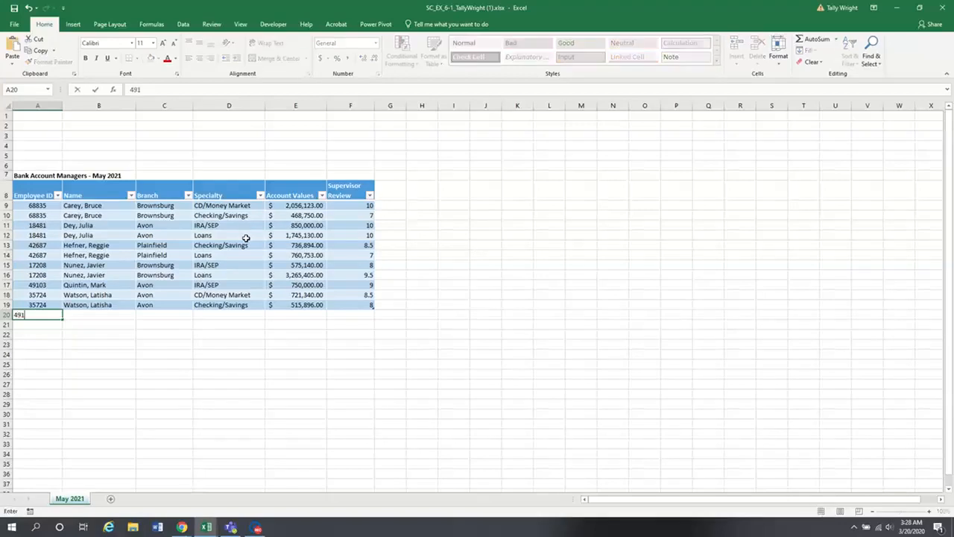
{"action": "type", "text": "03"}
{"action": "key", "text": "Tab"}
{"action": "type", "text": "Qui"}
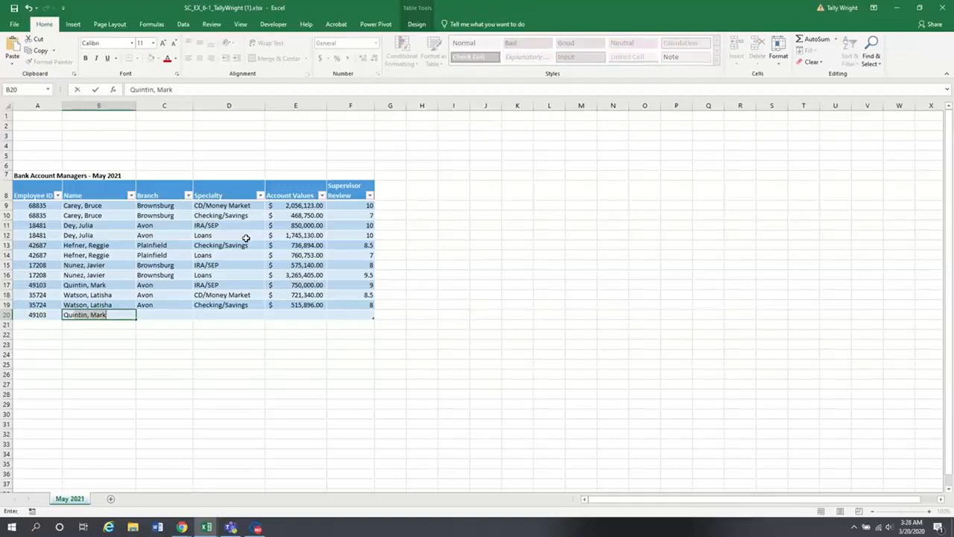
{"action": "key", "text": "Tab"}
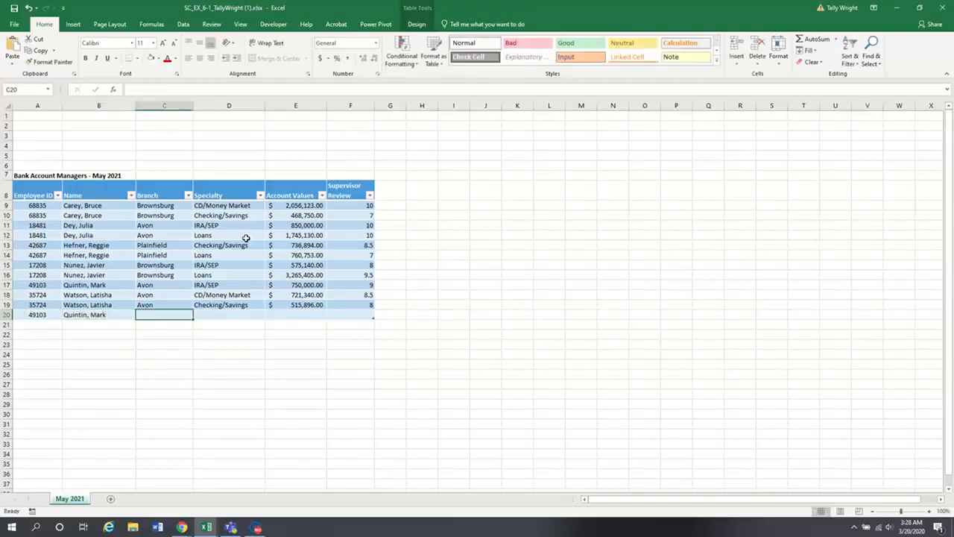
{"action": "type", "text": "Avon"}
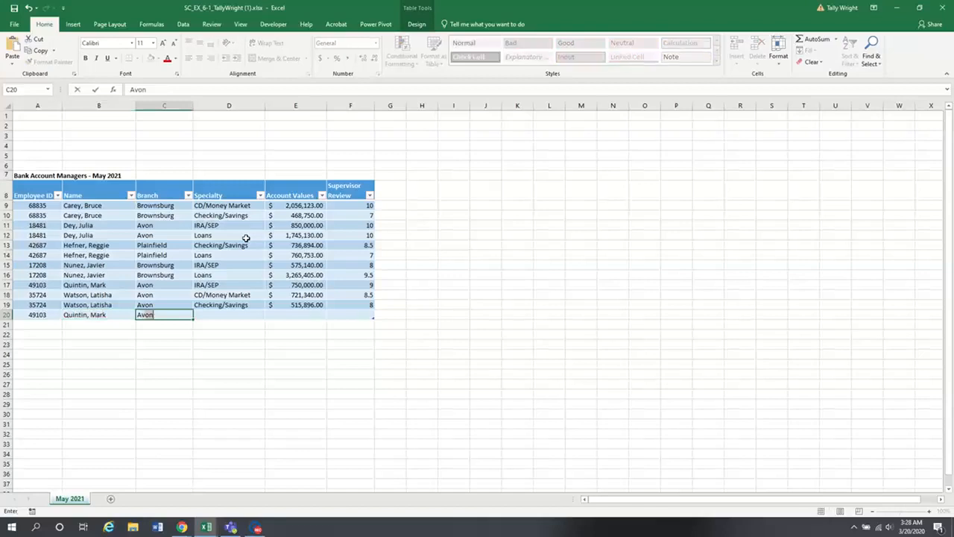
{"action": "key", "text": "Tab"}
{"action": "type", "text": "L"}
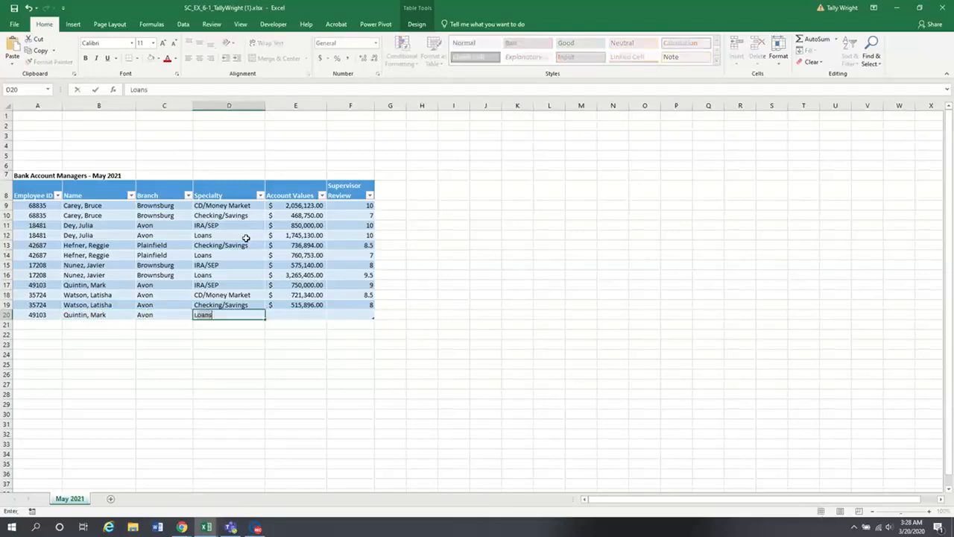
{"action": "key", "text": "Tab"}
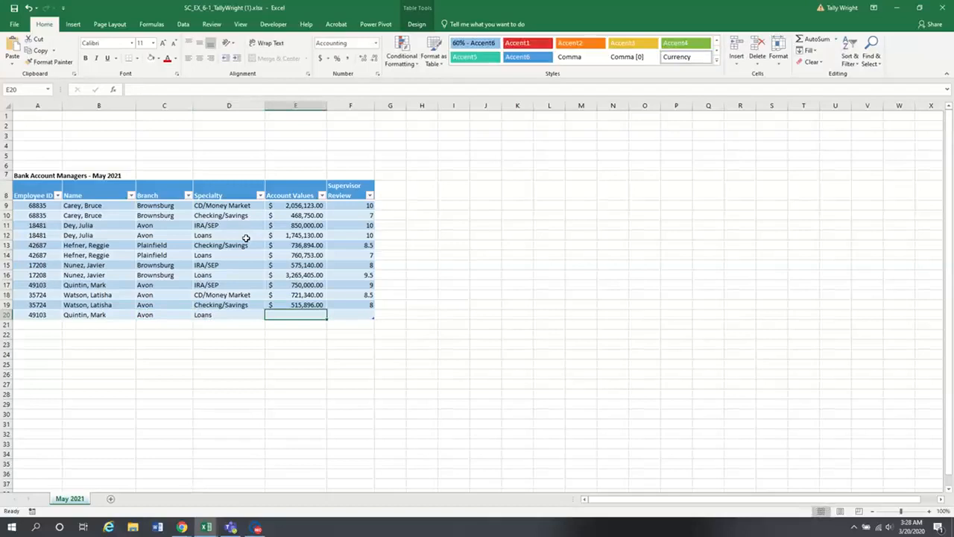
- Complete the record in row 20 with an account value of 4429507 and a supervisor review of 9
{"action": "type", "text": "4"}
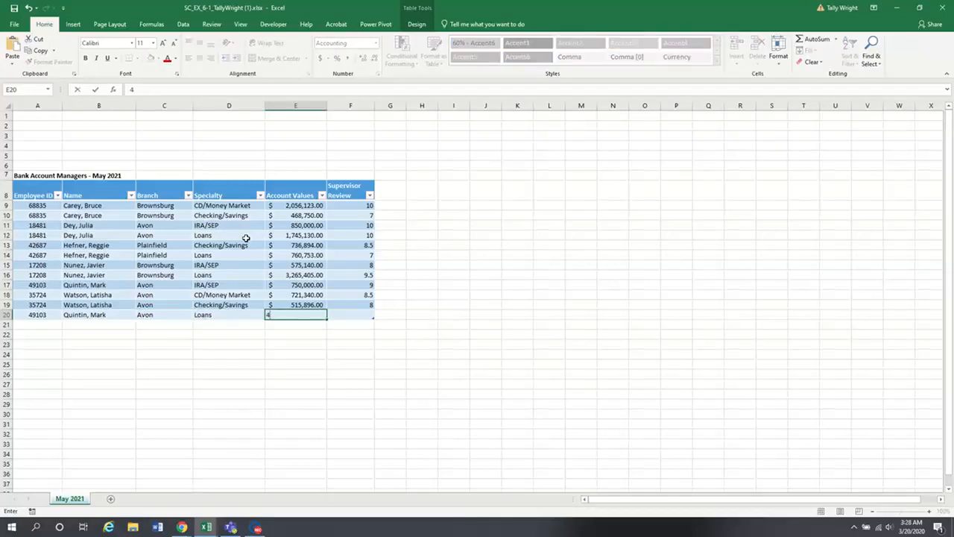
{"action": "type", "text": "4"}
{"action": "type", "text": "29507"}
{"action": "key", "text": "Return"}
{"action": "key", "text": "Up"}
{"action": "key", "text": "Right"}
{"action": "key", "text": "Right"}
{"action": "key", "text": "Right"}
{"action": "key", "text": "Right"}
{"action": "key", "text": "Right"}
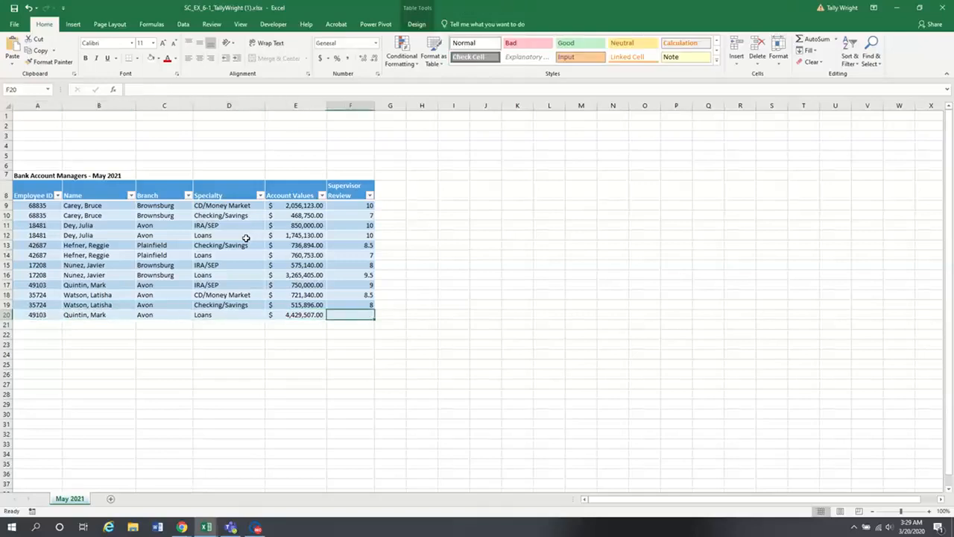
{"action": "type", "text": "9"}
{"action": "key", "text": "Return"}
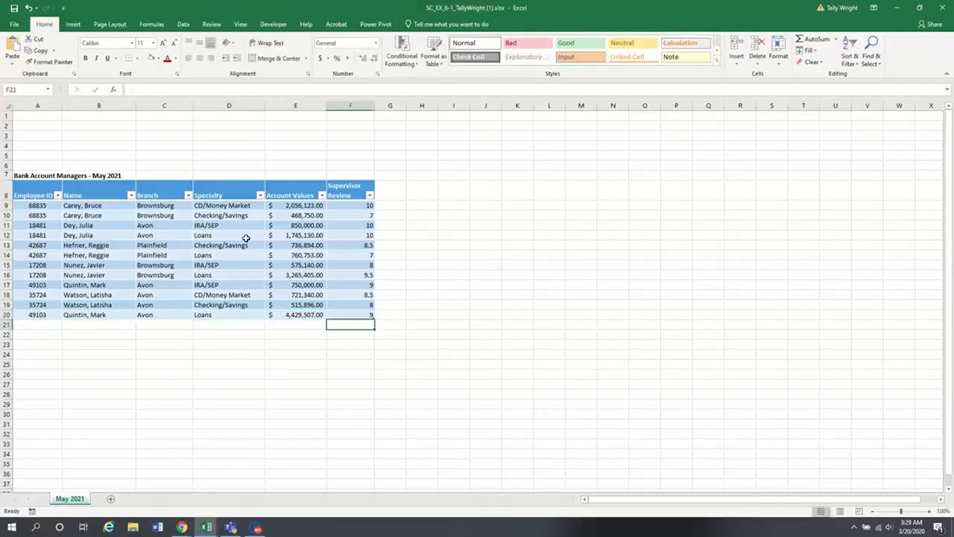
- Start another record in row 21 with the employee ID, the employee's name and branch Plainfield
{"action": "left_click", "coordinate": [47, 322]}
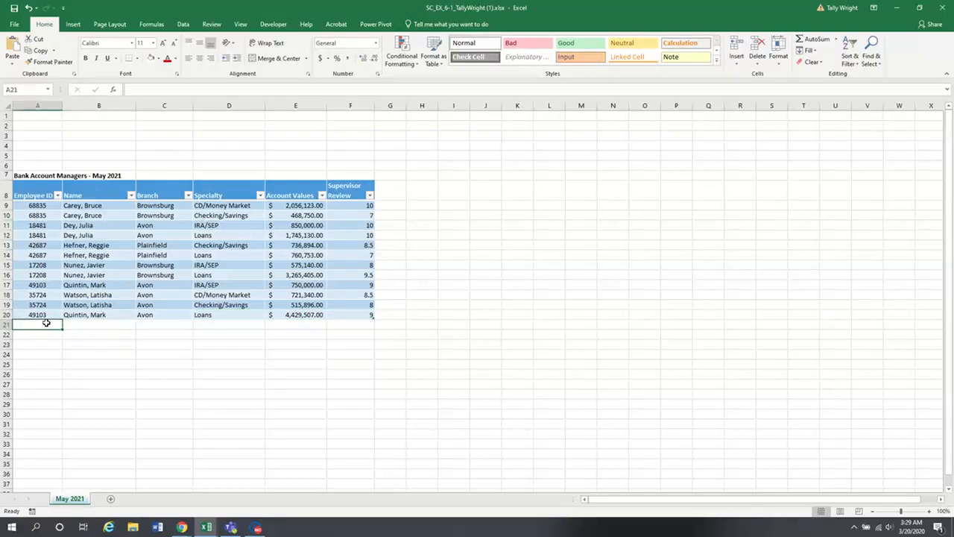
{"action": "type", "text": "54319"}
{"action": "key", "text": "Tab"}
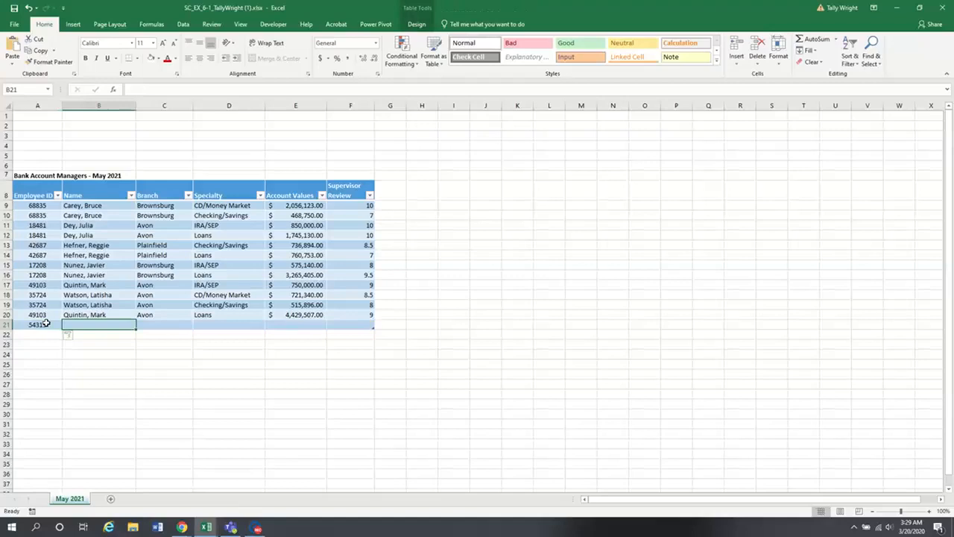
{"action": "type", "text": "Trono"}
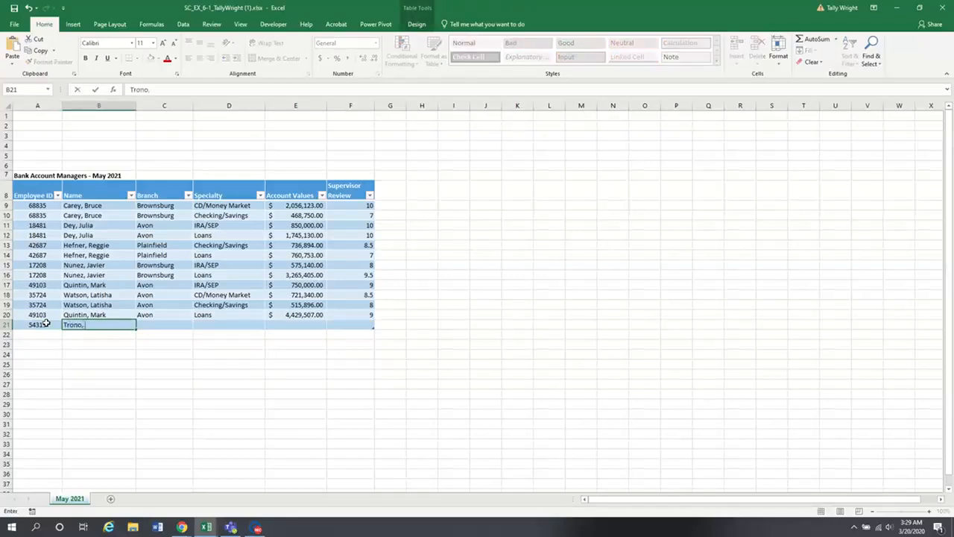
{"action": "type", "text": ", Plainfield"}
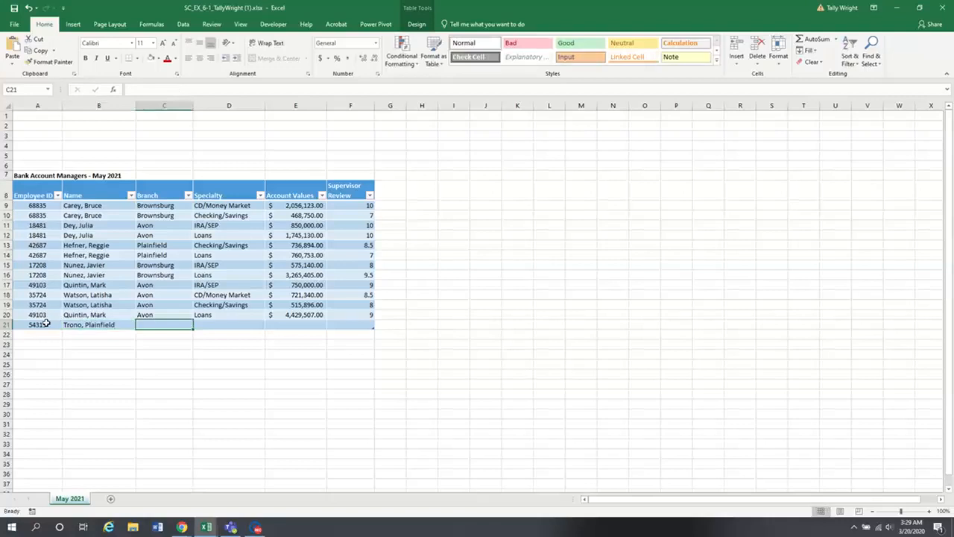
{"action": "type", "text": "CD"}
{"action": "key", "text": "BackSpace"}
{"action": "key", "text": "BackSpace"}
{"action": "type", "text": "Plainfield"}
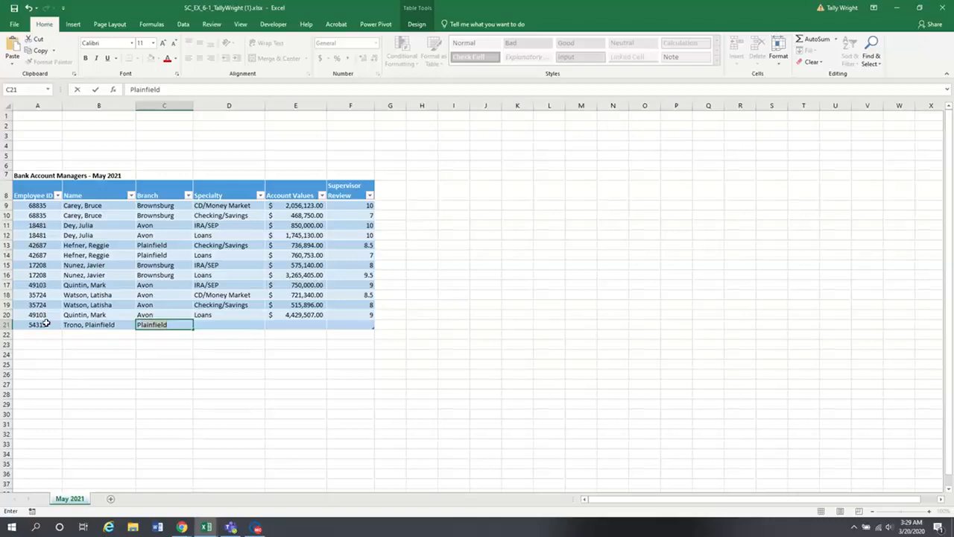
- Replace the incorrect entry in the Name column of row 21 with the employee's full name
{"action": "left_click", "coordinate": [87, 325]}
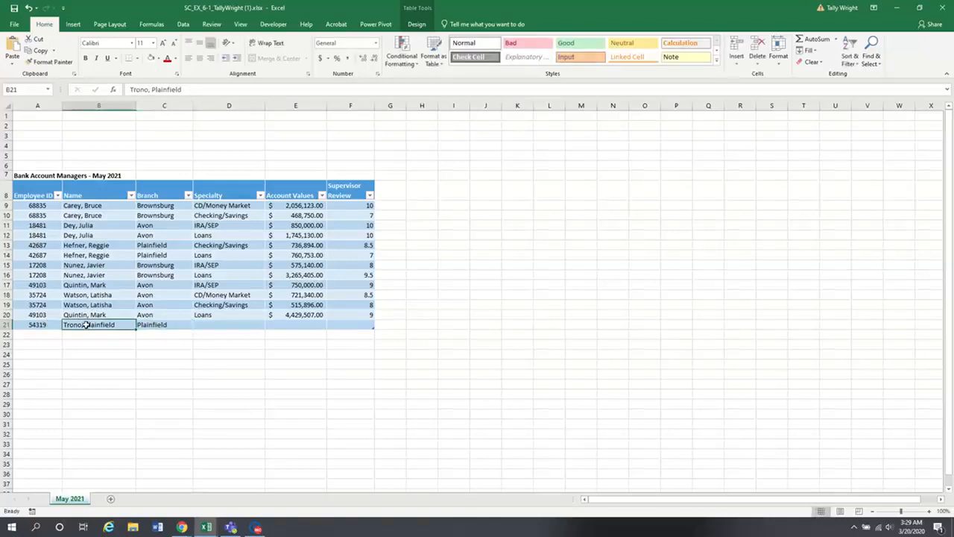
{"action": "type", "text": "Trono, Maria"}
{"action": "key", "text": "Tab"}
{"action": "key", "text": "Tab"}
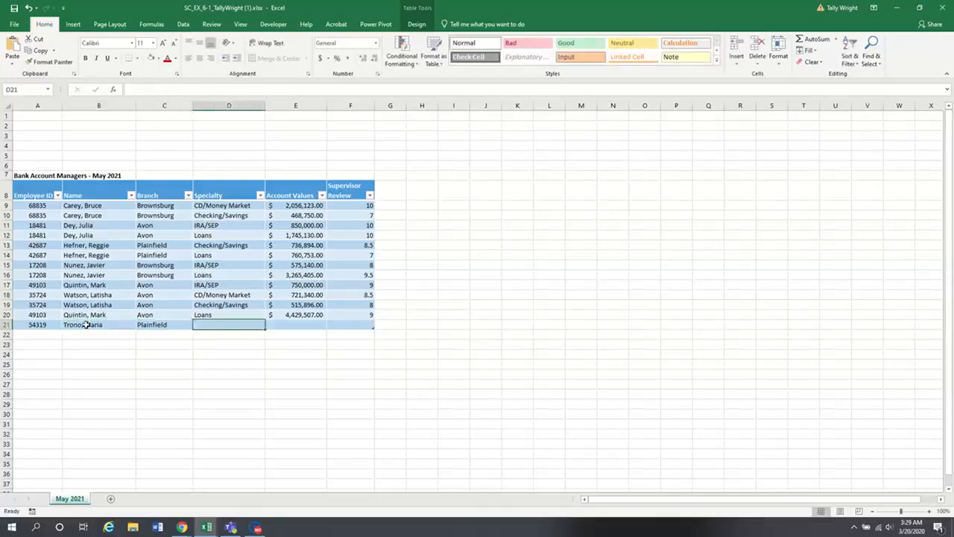
- Complete the record in row 21 with specialty CD/Money Market, an account value of 292,789 and a supervisor review of 6.5
{"action": "type", "text": "CD/Money Market"}
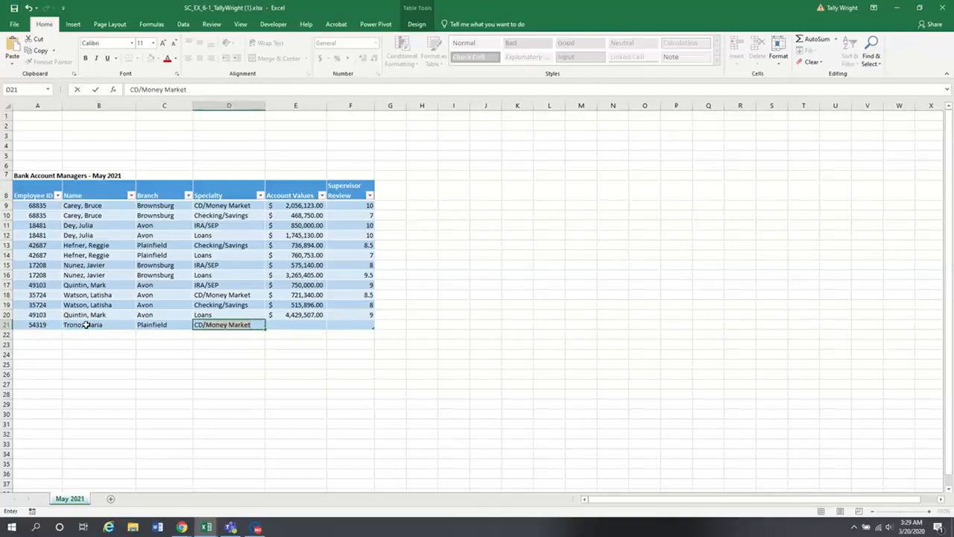
{"action": "key", "text": "Tab"}
{"action": "type", "text": "2"}
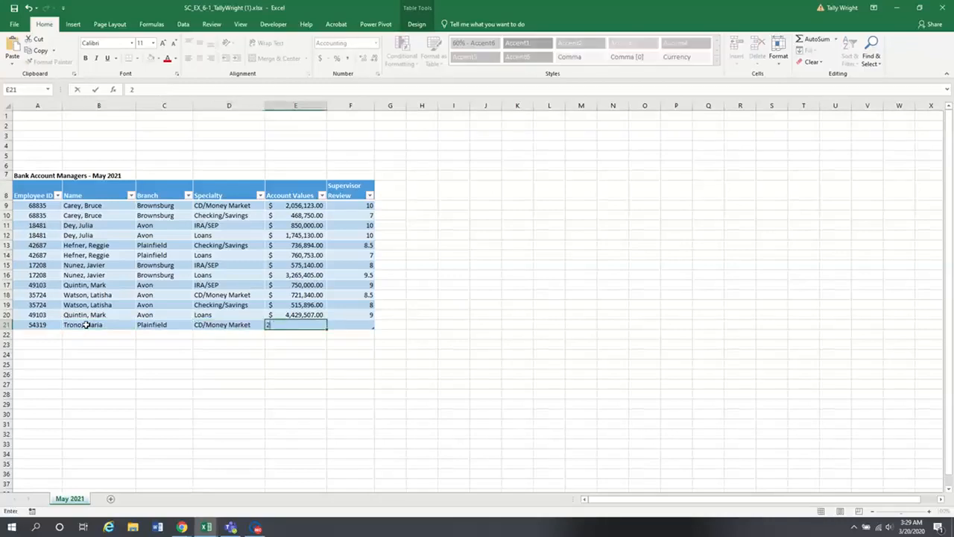
{"action": "type", "text": "92,789"}
{"action": "key", "text": "Tab"}
{"action": "type", "text": "6"}
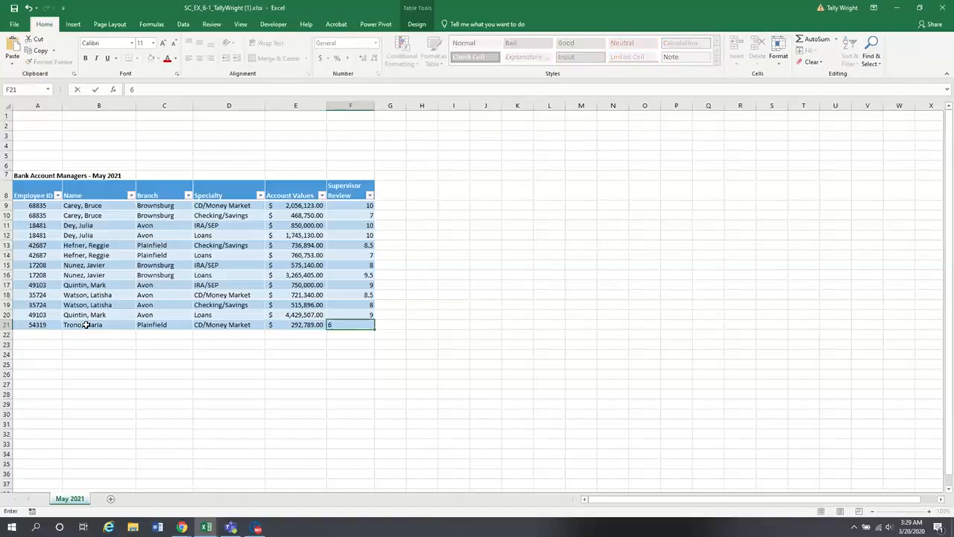
{"action": "type", "text": ".5"}
{"action": "key", "text": "Return"}
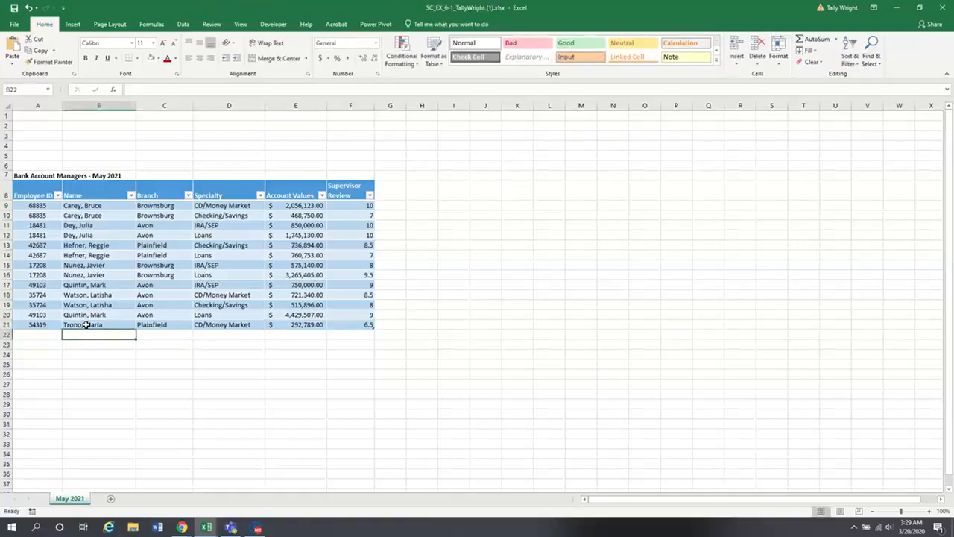
- Start a new record in row 22 with the employee ID, the employee's name and branch Plainfield
{"action": "key", "text": "Left"}
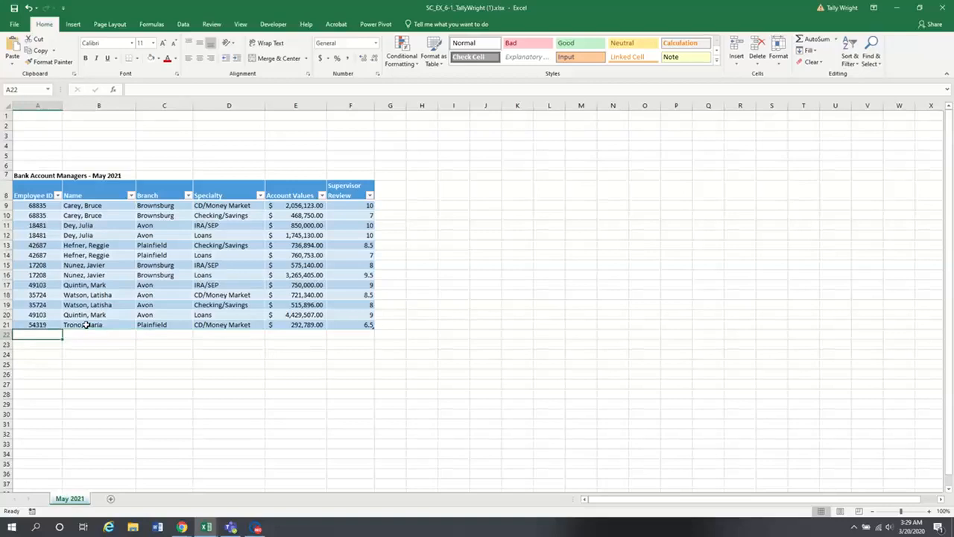
{"action": "type", "text": "70607"}
{"action": "key", "text": "Tab"}
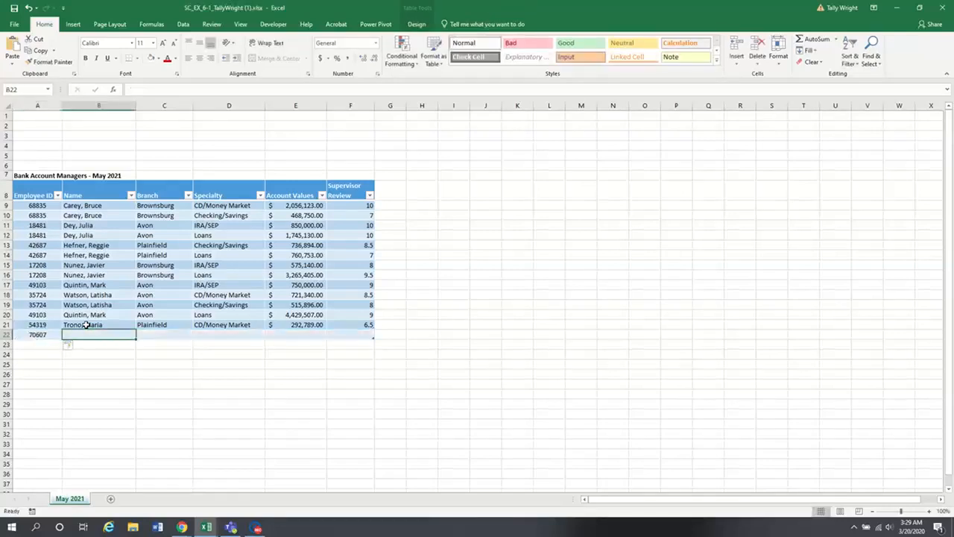
{"action": "type", "text": "Z"}
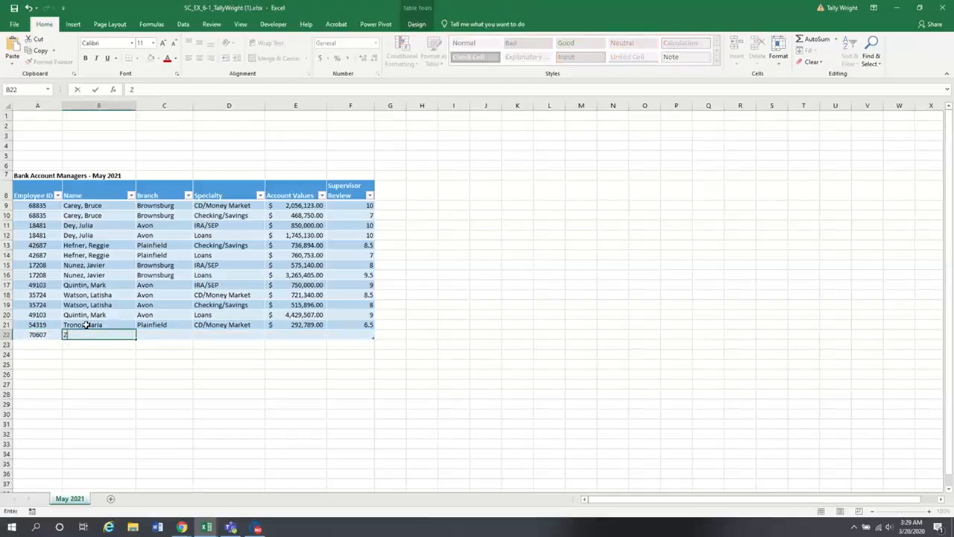
{"action": "type", "text": "hang, E"}
{"action": "key", "text": "BackSpace"}
{"action": "type", "text": "Wei"}
{"action": "key", "text": "Tab"}
{"action": "type", "text": "Plainfield"}
{"action": "key", "text": "Tab"}
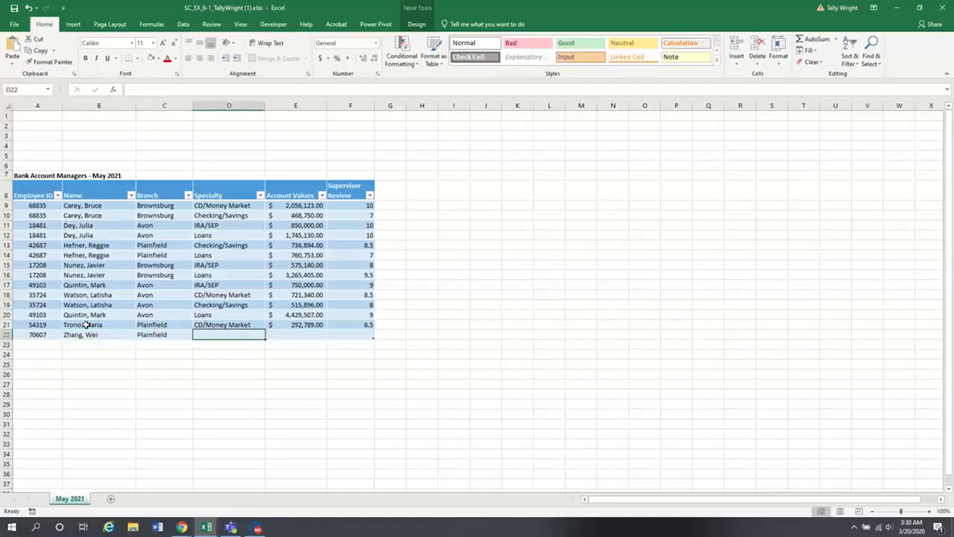
- Complete the record in row 22 with specialty IRA/SEP, an account value of 265111 and a supervisor review of 6.5
{"action": "type", "text": "IRA/SEP"}
{"action": "key", "text": "Tab"}
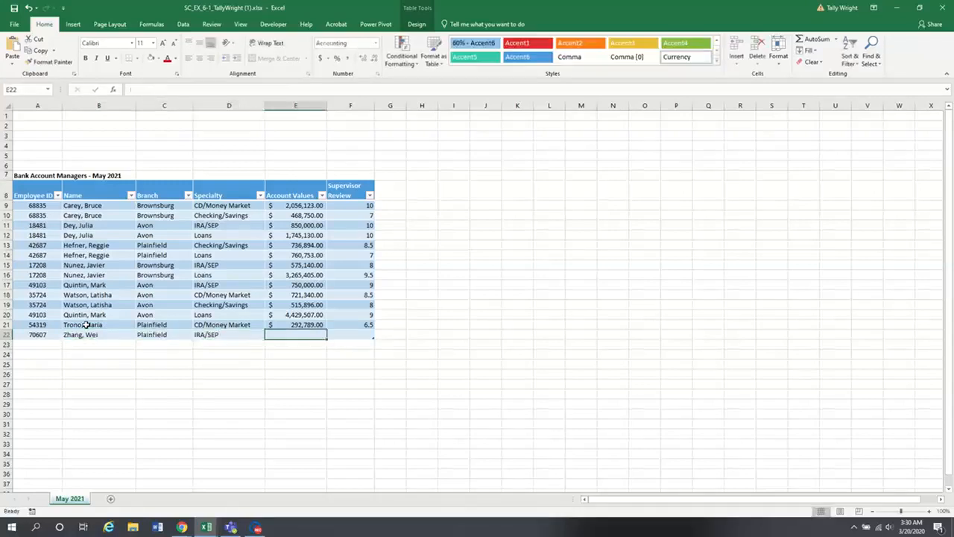
{"action": "type", "text": "265111"}
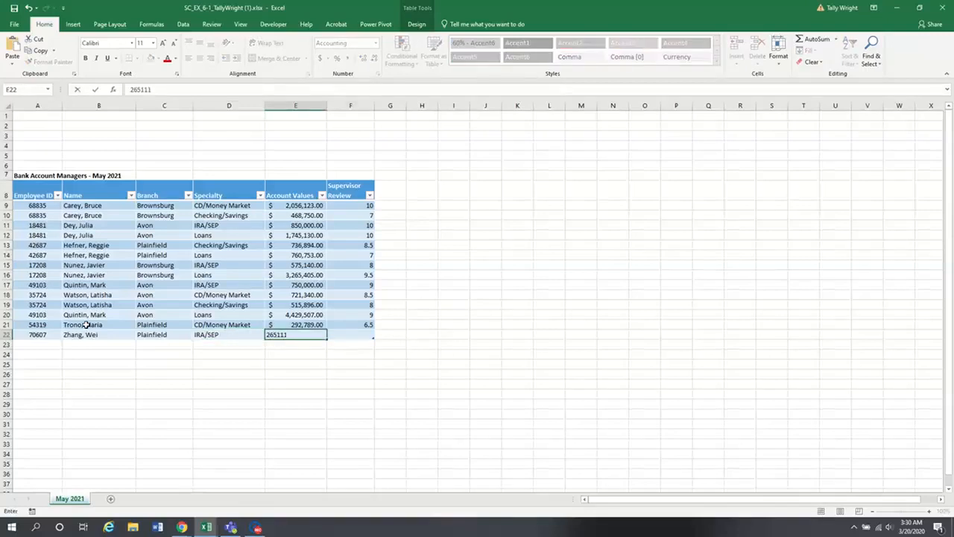
{"action": "key", "text": "Tab"}
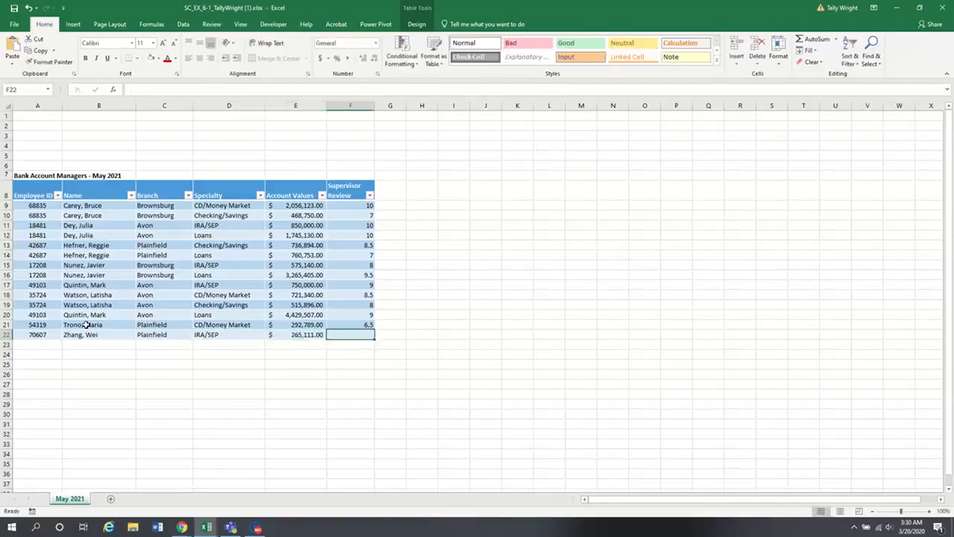
{"action": "type", "text": "6.5"}
{"action": "key", "text": "Return"}
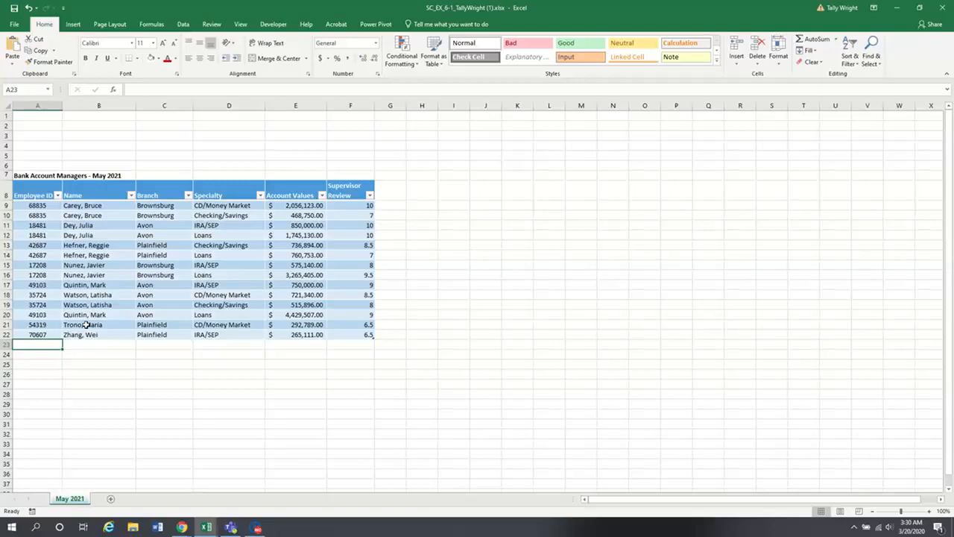
- Widen column G and add a table column there with the heading Rating in cell G8
{"action": "left_click", "coordinate": [399, 192]}
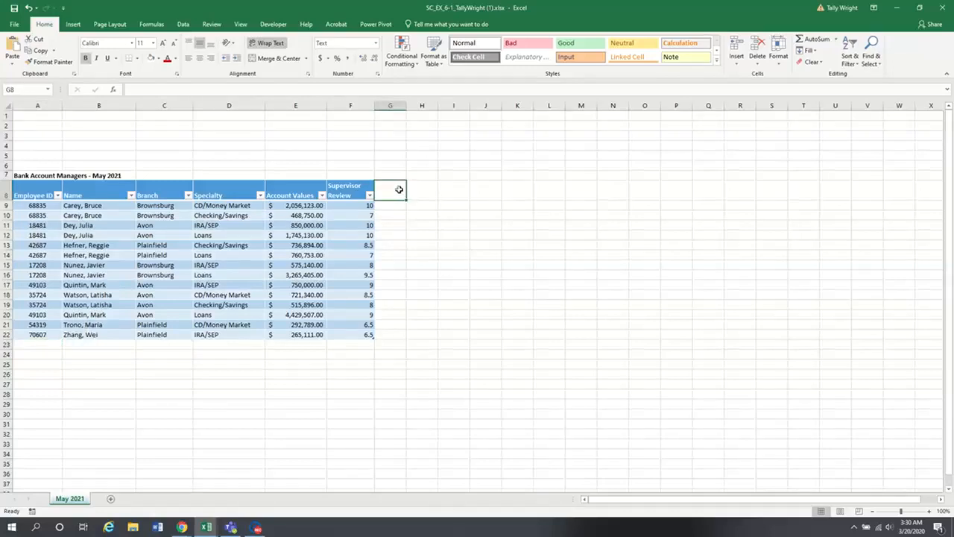
{"action": "left_click_drag", "start_coordinate": [407, 107], "coordinate": [422, 106]}
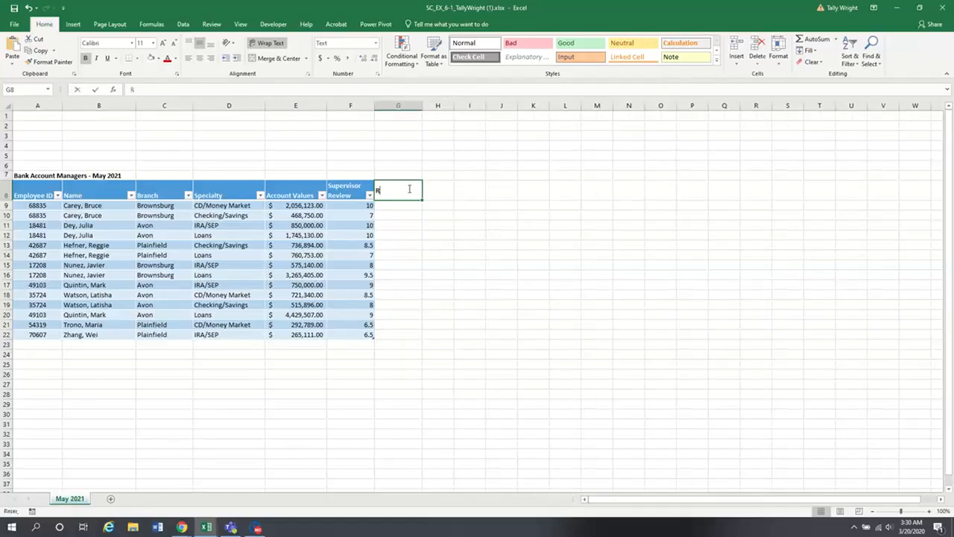
{"action": "type", "text": "Rating"}
{"action": "key", "text": "Return"}
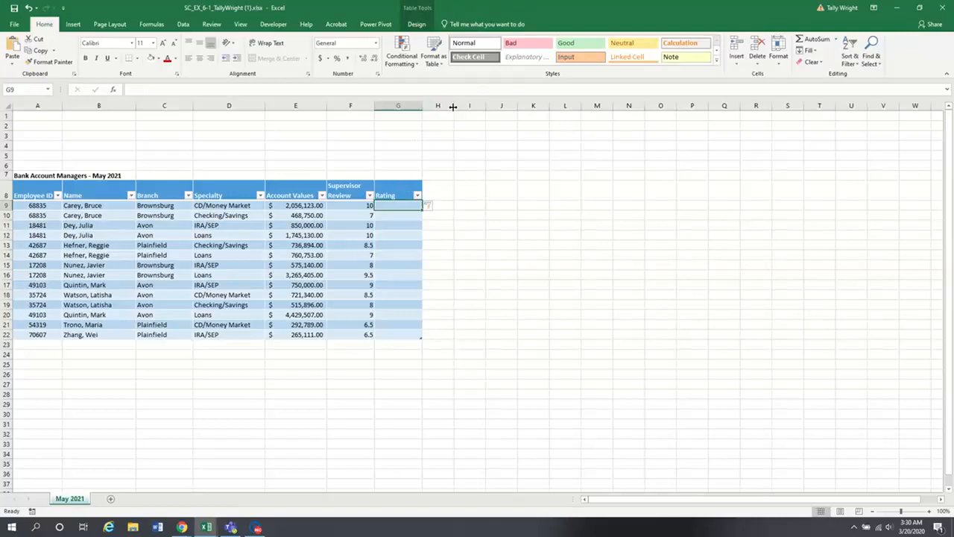
- Widen column H and add a table column with the heading Loan Commission in cell H8
{"action": "left_click_drag", "start_coordinate": [454, 106], "coordinate": [470, 106]}
{"action": "left_click", "coordinate": [447, 183]}
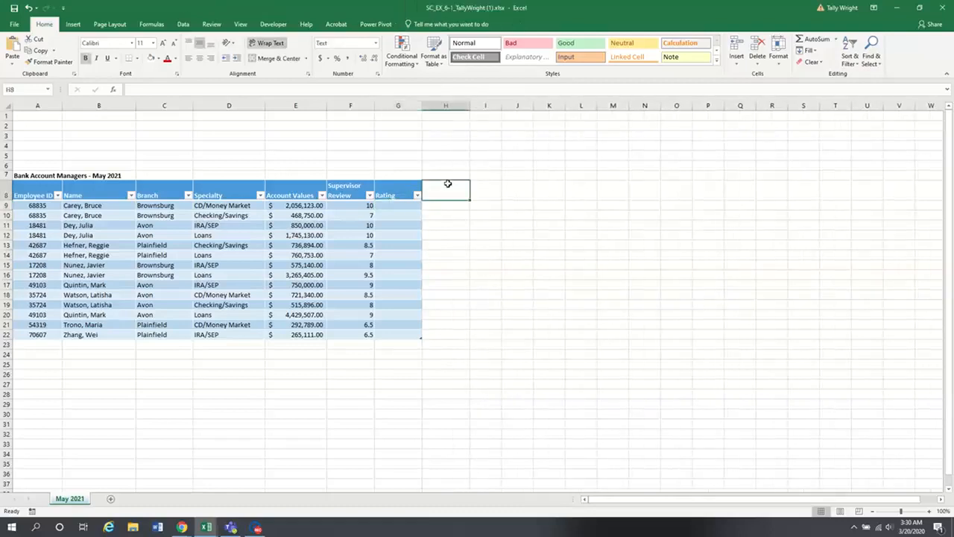
{"action": "type", "text": "L"}
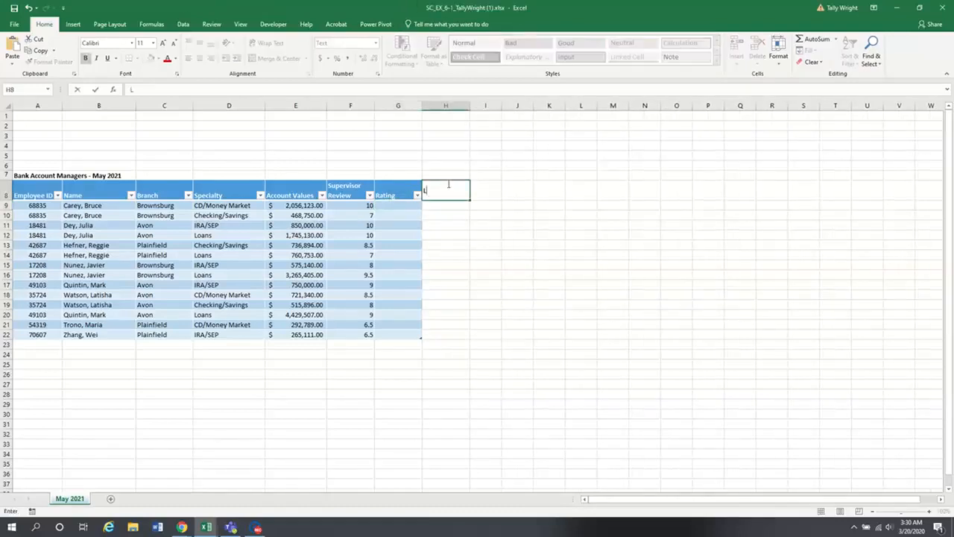
{"action": "type", "text": "oan Commission"}
{"action": "key", "text": "Return"}
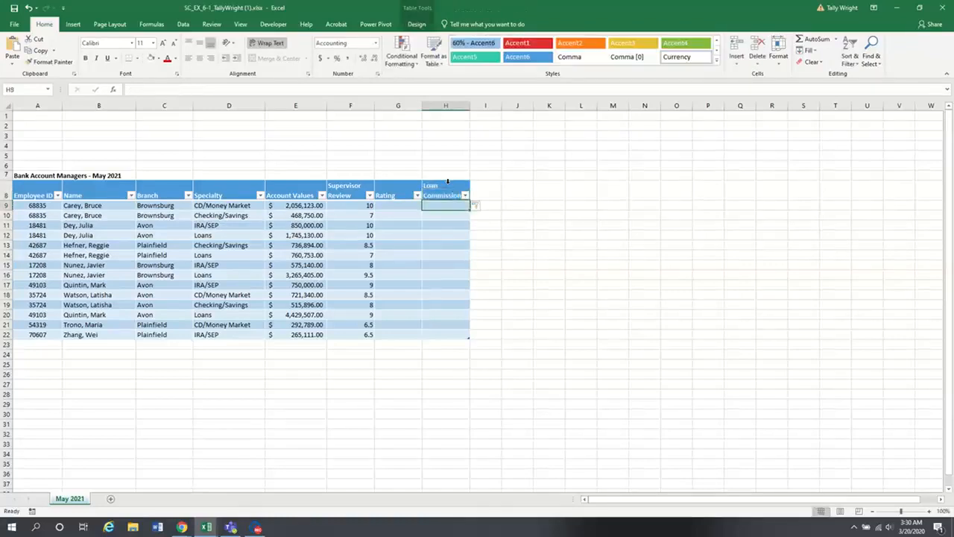
- Widen column I to about 13 and add a table column with the heading New Money Commission in cell I8
{"action": "left_click", "coordinate": [488, 191]}
{"action": "left_click_drag", "start_coordinate": [503, 107], "coordinate": [517, 105]}
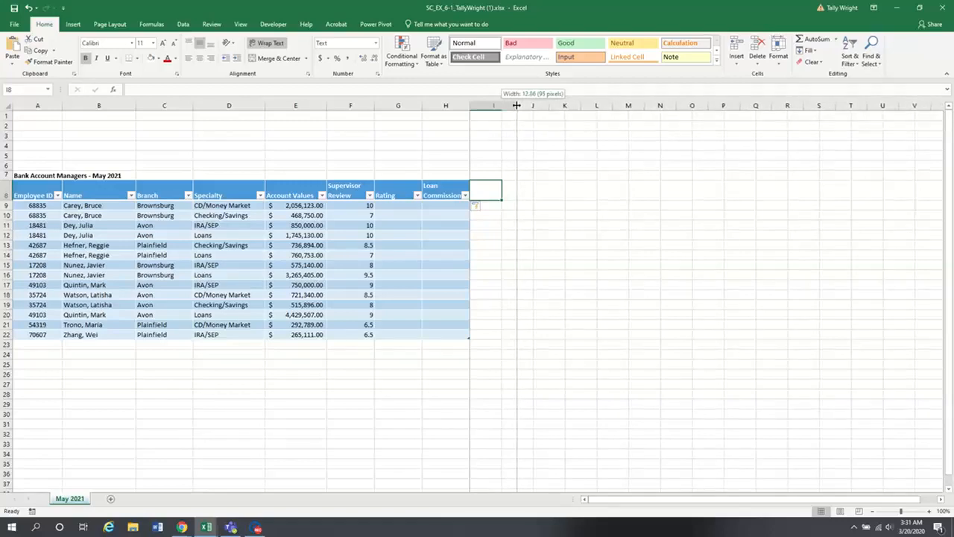
{"action": "left_click_drag", "start_coordinate": [516, 105], "coordinate": [516, 105]}
{"action": "left_click_drag", "start_coordinate": [516, 105], "coordinate": [518, 105]}
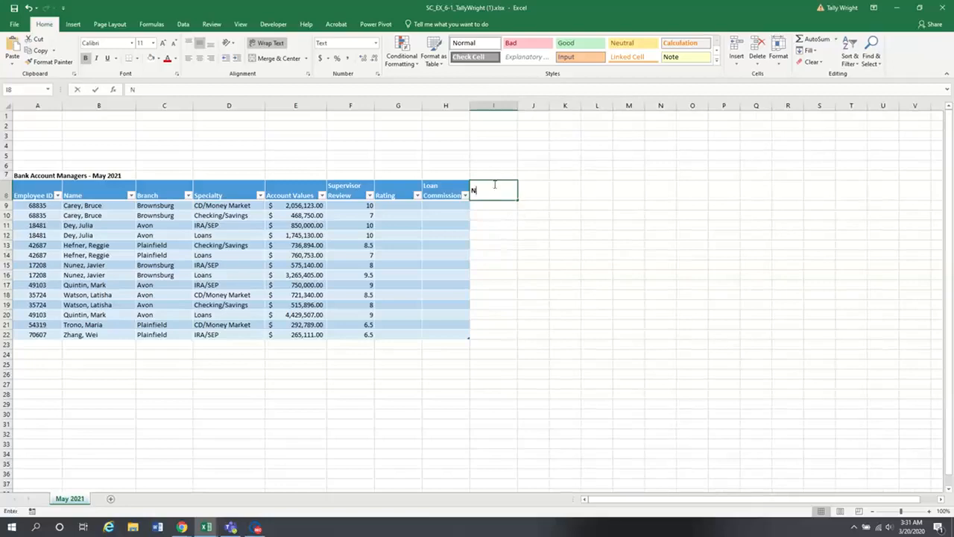
{"action": "type", "text": "New Mon"}
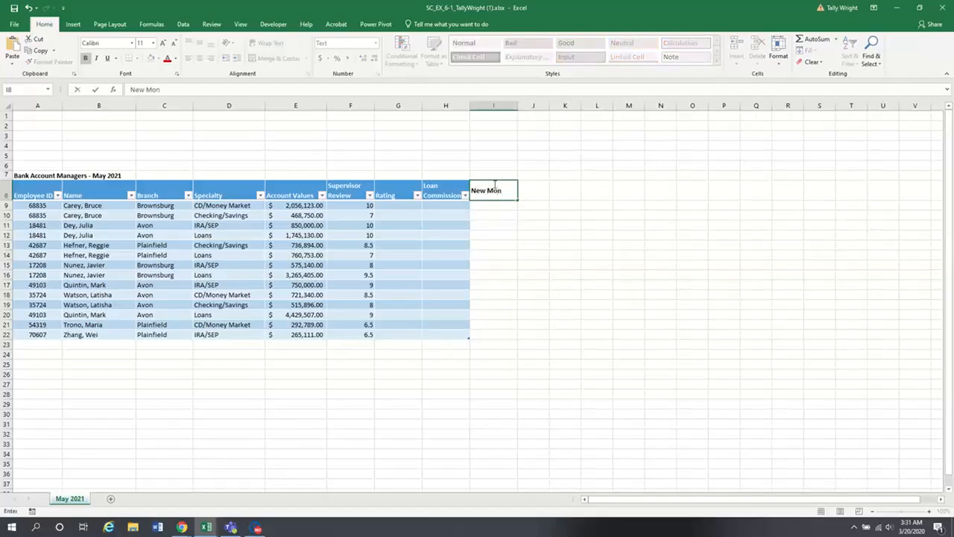
{"action": "type", "text": "ey Commission"}
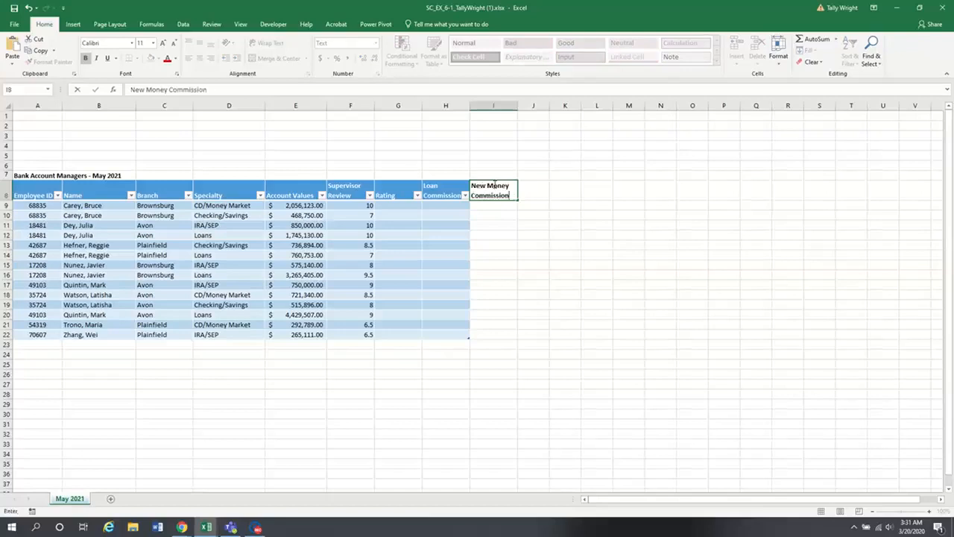
{"action": "key", "text": "Return"}
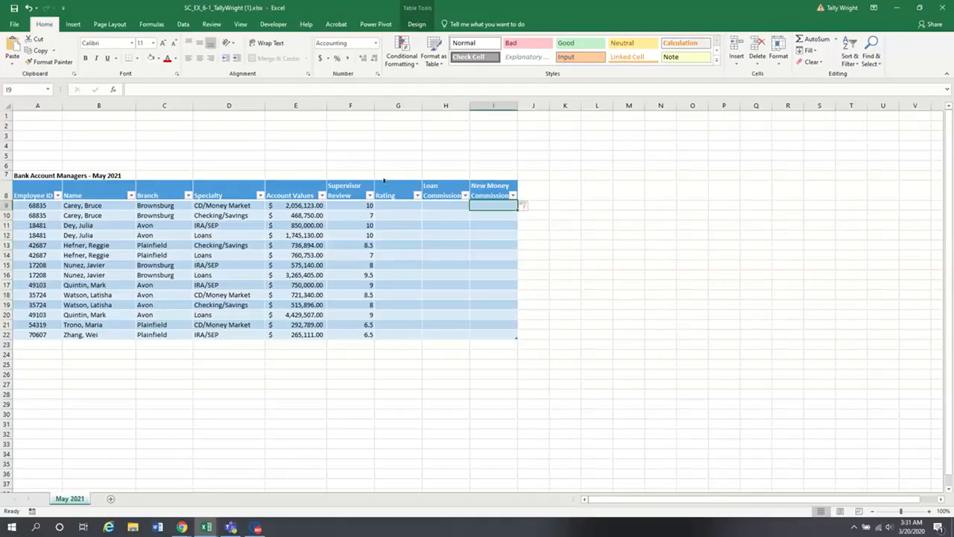
- Center the title Bank Account Managers - May 2021 over A7:I7 using the Center Across Selection horizontal alignment
{"action": "left_click", "coordinate": [16, 173]}
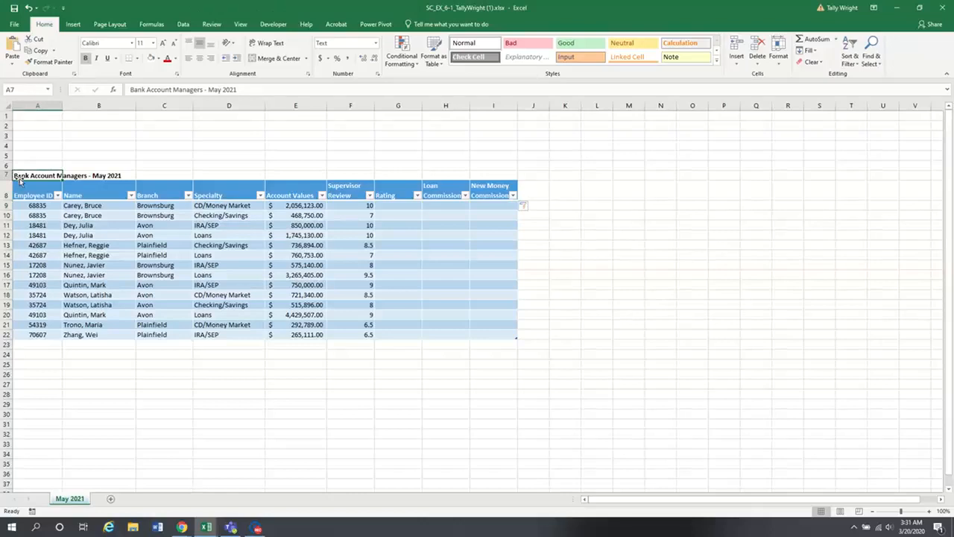
{"action": "left_click_drag", "start_coordinate": [20, 180], "coordinate": [493, 177]}
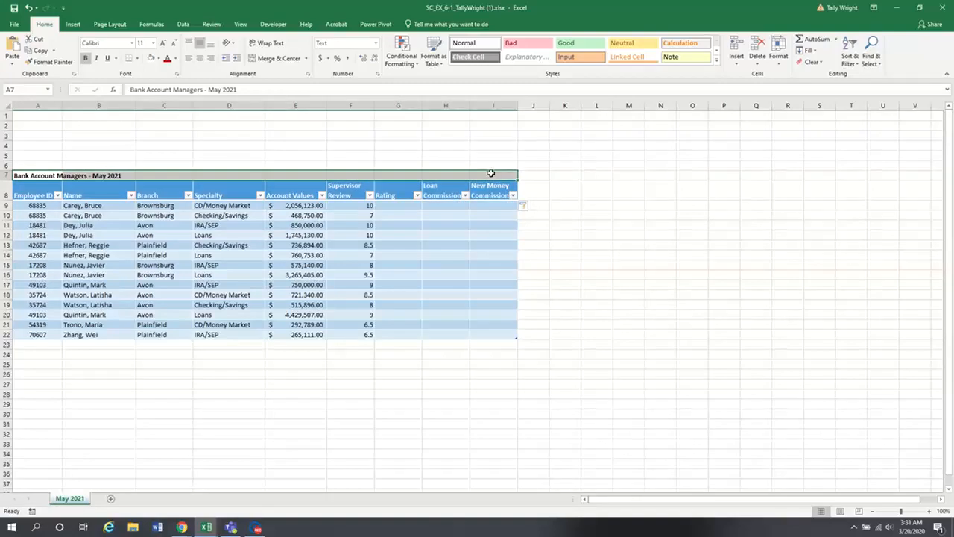
{"action": "right_click", "coordinate": [491, 177]}
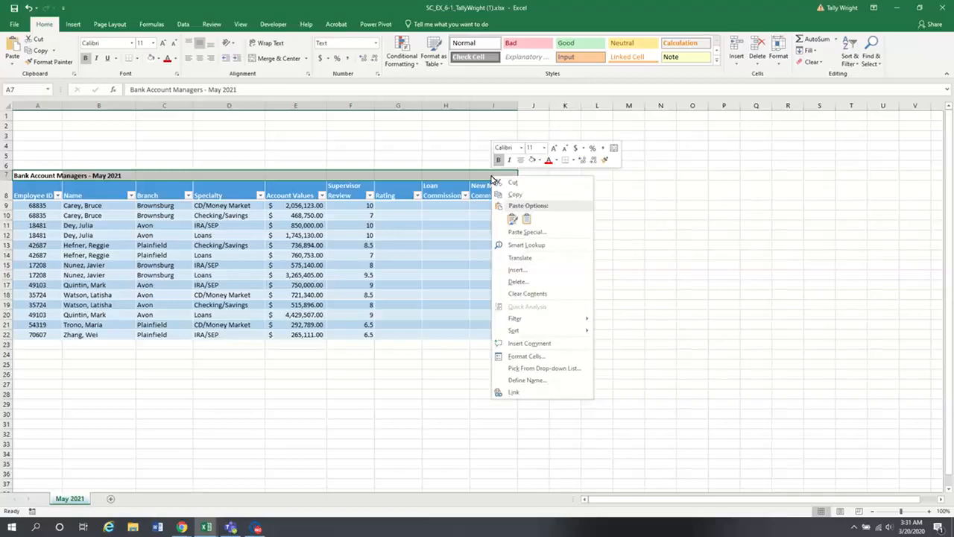
{"action": "left_click", "coordinate": [560, 356]}
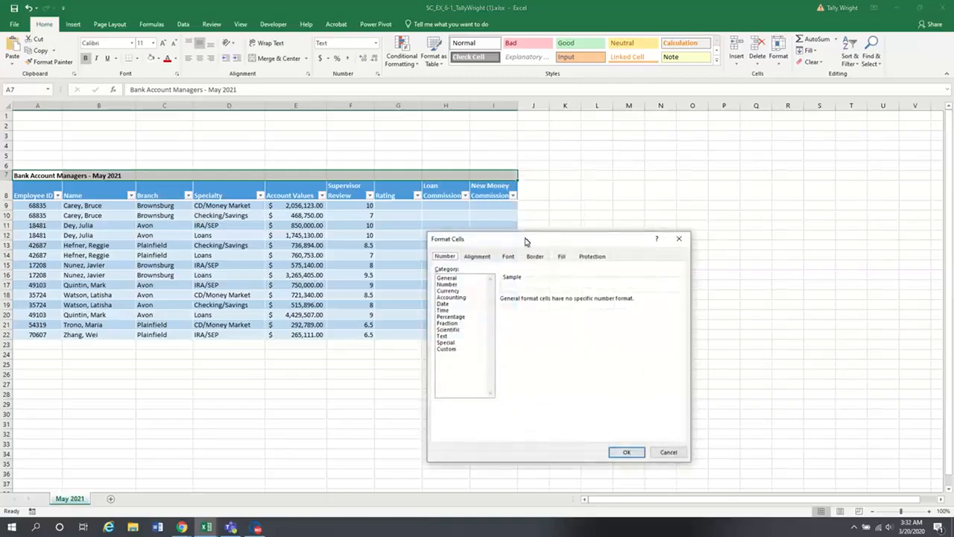
{"action": "left_click_drag", "start_coordinate": [524, 241], "coordinate": [644, 136]}
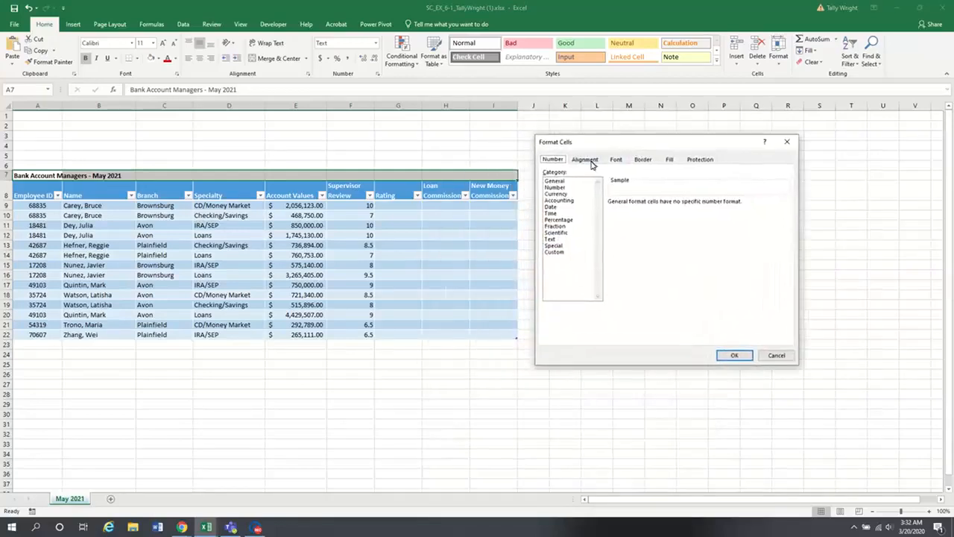
{"action": "left_click", "coordinate": [592, 162]}
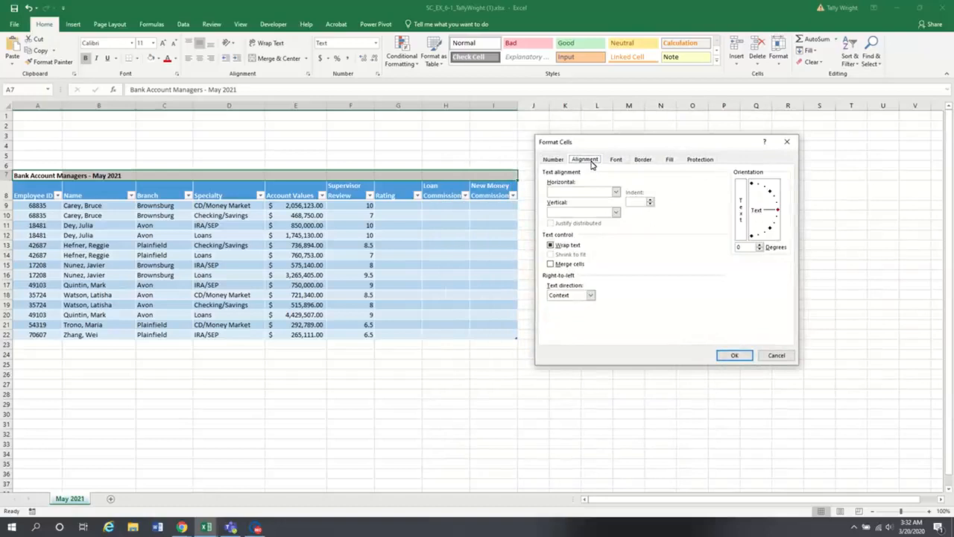
{"action": "left_click", "coordinate": [616, 192]}
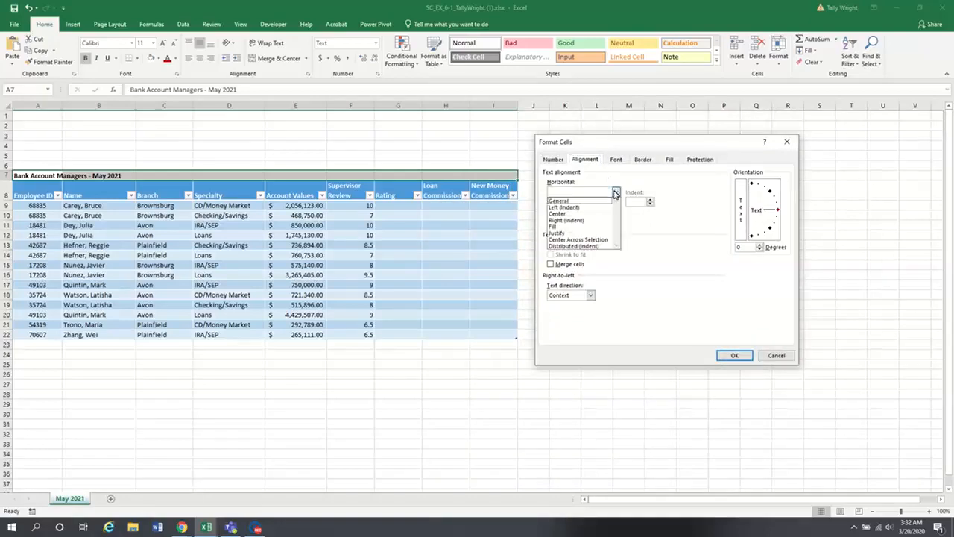
{"action": "left_click", "coordinate": [601, 241]}
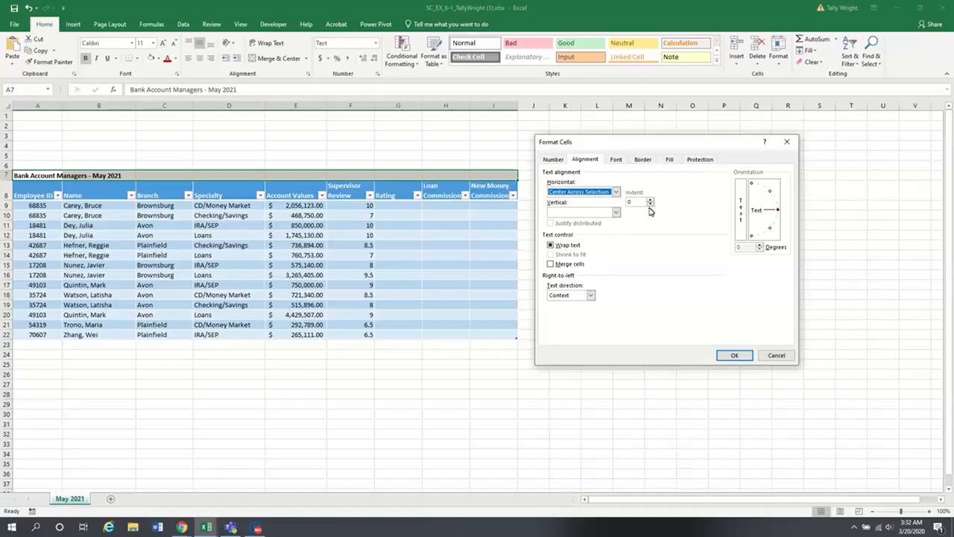
{"action": "left_click", "coordinate": [734, 356]}
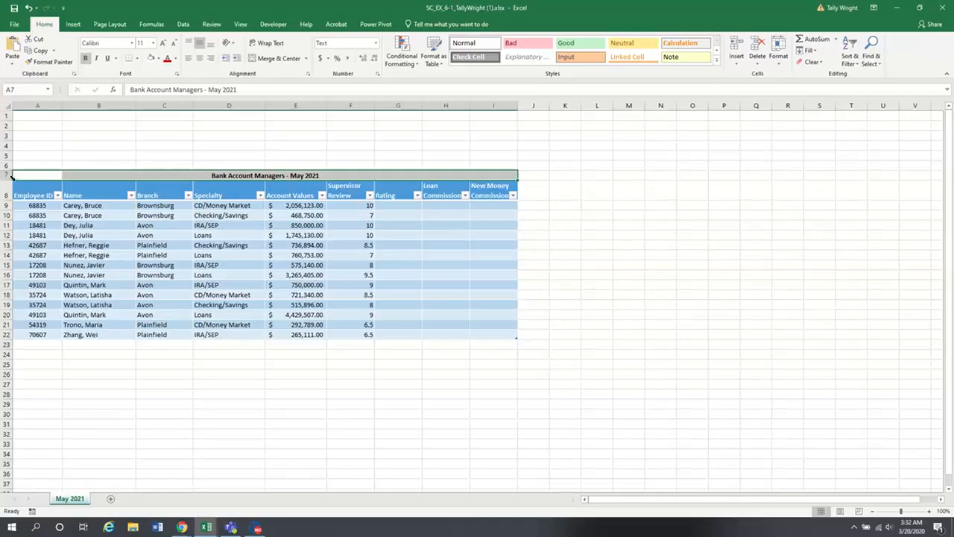
- Roughly double the height of row 7 and set the title's font size to 22
{"action": "left_click_drag", "start_coordinate": [5, 180], "coordinate": [8, 192]}
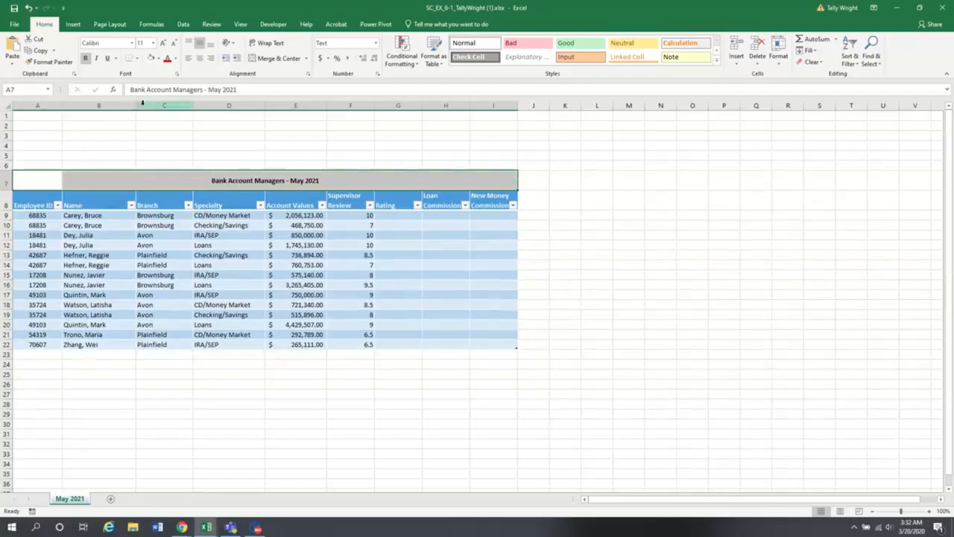
{"action": "left_click", "coordinate": [153, 43]}
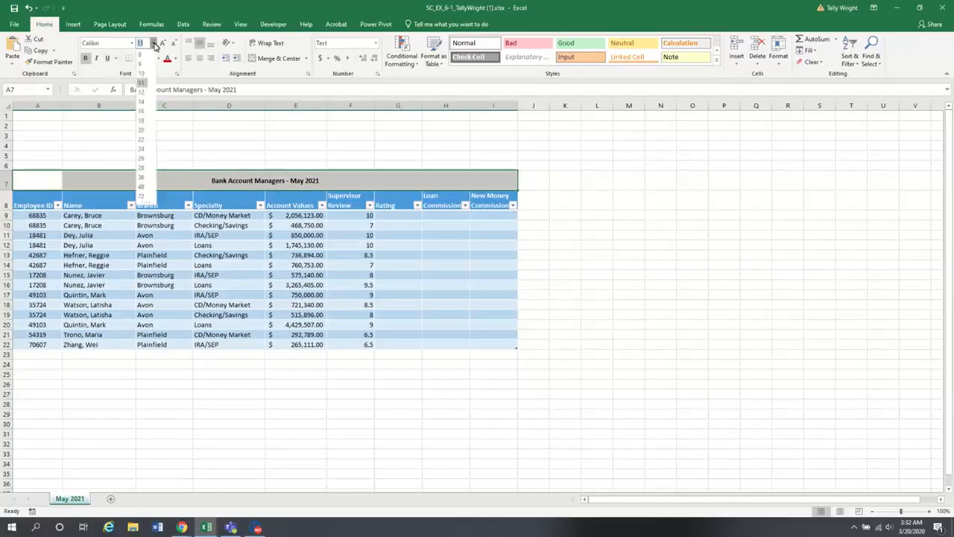
{"action": "left_click", "coordinate": [142, 139]}
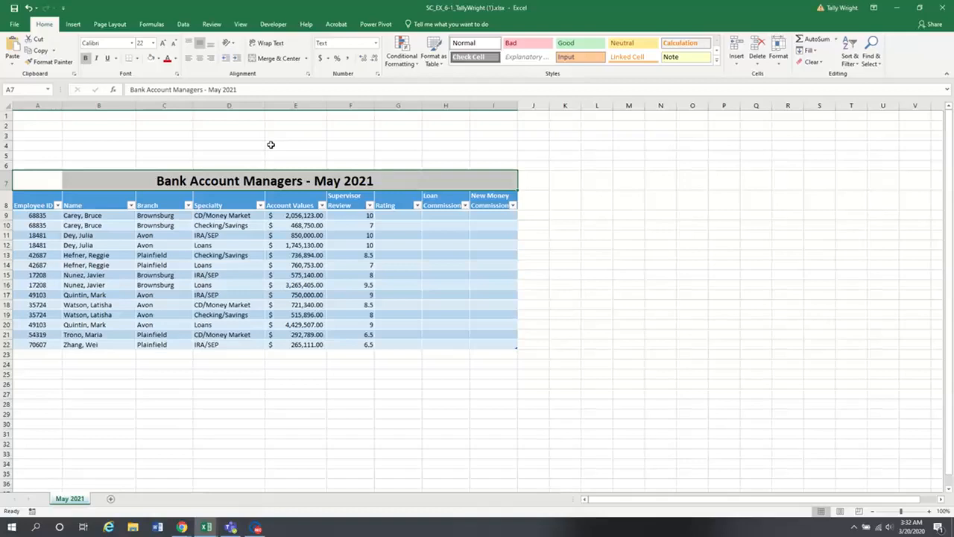
{"action": "left_click", "coordinate": [258, 528]}
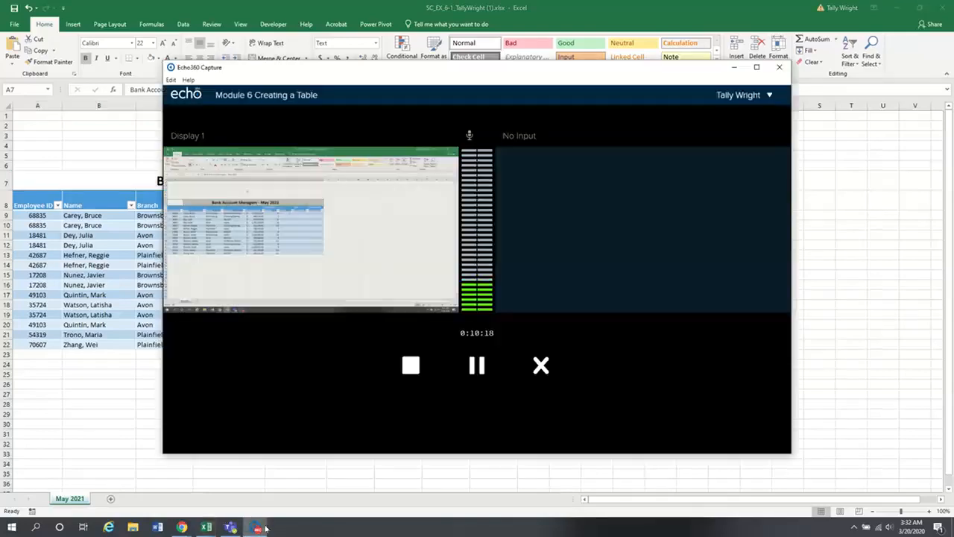